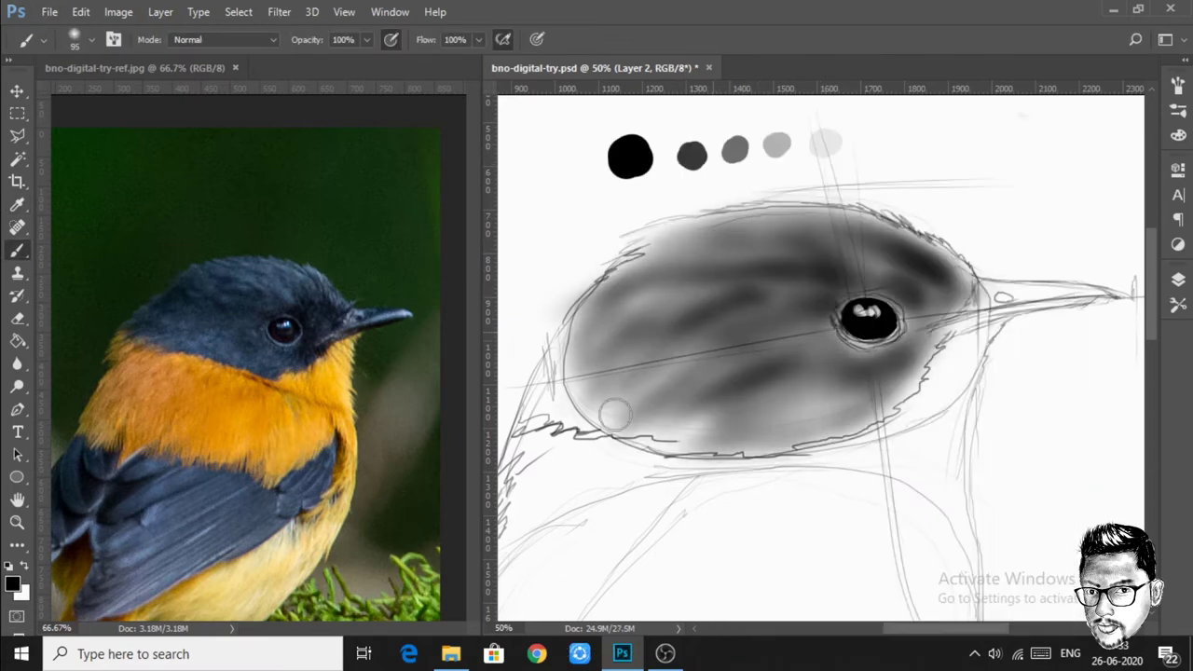
# Step: Shade the head and cheek in grey, dropping to a size-28 brush for lighter cheek strokes
pyautogui.moveTo(793, 320); pyautogui.dragTo(643, 279)
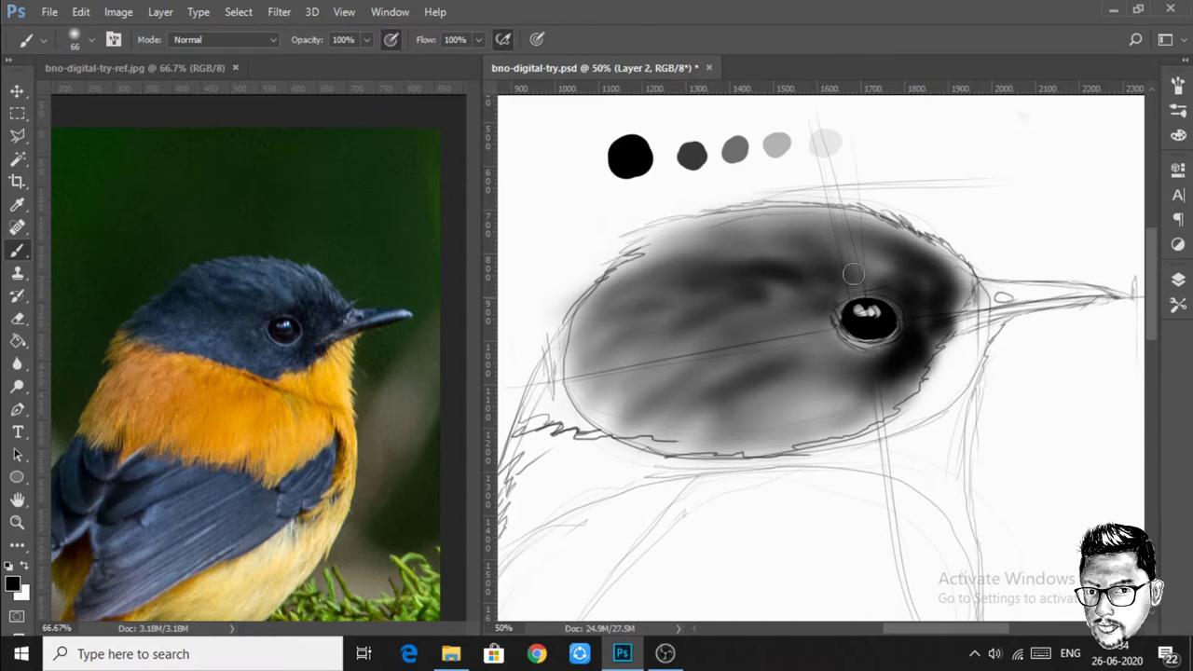
pyautogui.rightClick(908, 280)
pyautogui.moveTo(699, 252)
pyautogui.mouseDown()
pyautogui.moveTo(771, 406)
pyautogui.moveTo(605, 308)
pyautogui.mouseUp()
pyautogui.rightClick(639, 319)
pyautogui.click(759, 234)
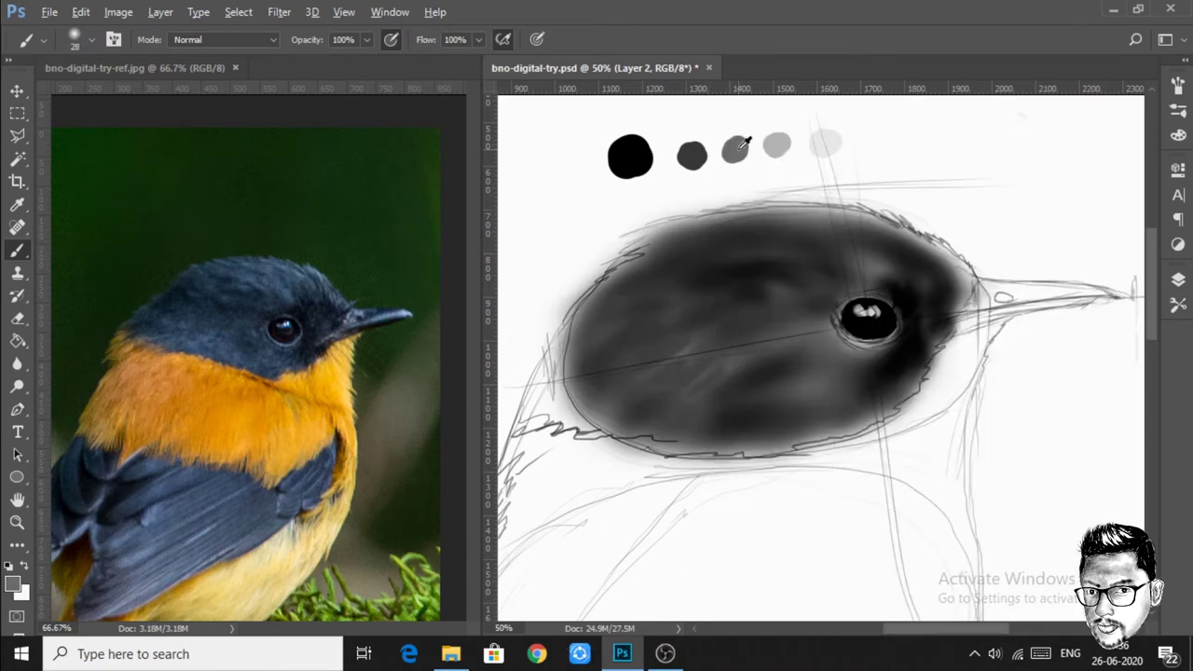
pyautogui.moveTo(652, 364); pyautogui.dragTo(774, 387)
# Step: Paint fine hair strokes along the head top, then black strokes around and above the eye
pyautogui.rightClick(892, 289)
pyautogui.moveTo(727, 252); pyautogui.dragTo(839, 233)
pyautogui.moveTo(708, 233)
pyautogui.mouseDown()
pyautogui.moveTo(904, 252)
pyautogui.moveTo(951, 271)
pyautogui.mouseUp()
pyautogui.press('d')
pyautogui.moveTo(839, 280); pyautogui.dragTo(897, 255)
pyautogui.moveTo(830, 300); pyautogui.dragTo(890, 269)
pyautogui.moveTo(918, 323); pyautogui.dragTo(949, 280)
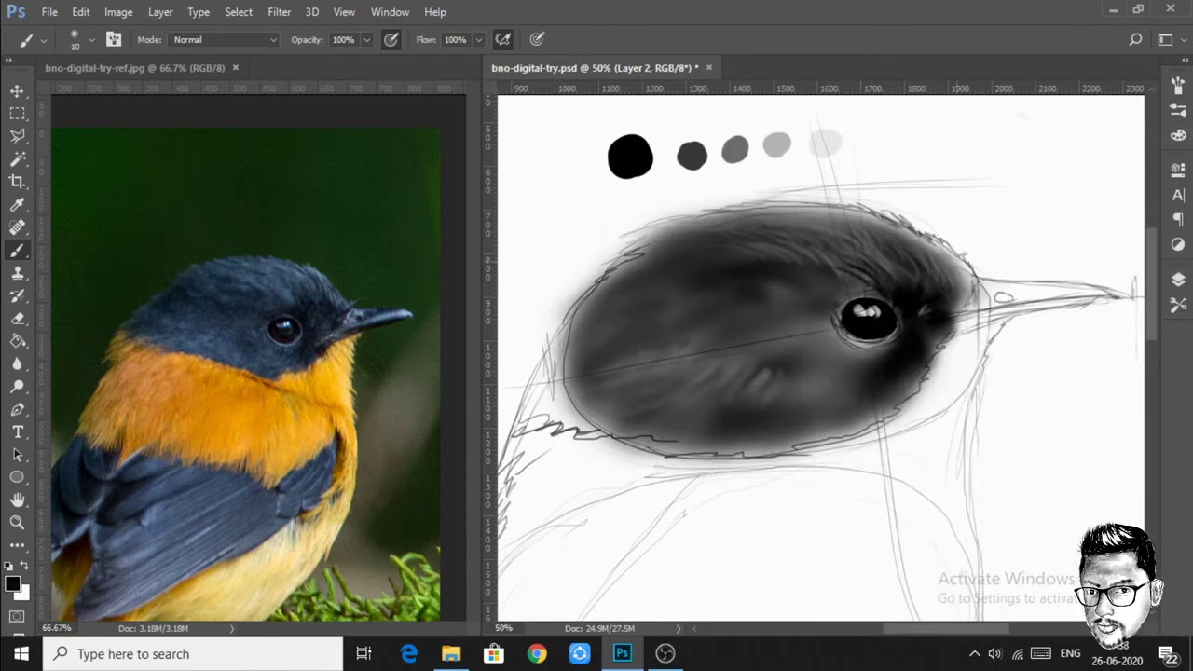
# Step: Add fine black hair strokes along the top of the head and fine-tune the brush size
pyautogui.moveTo(895, 251); pyautogui.dragTo(936, 224)
pyautogui.moveTo(765, 217); pyautogui.dragTo(839, 201)
pyautogui.moveTo(643, 233); pyautogui.dragTo(714, 245)
pyautogui.press('[')
pyautogui.press('[')
pyautogui.press('[')
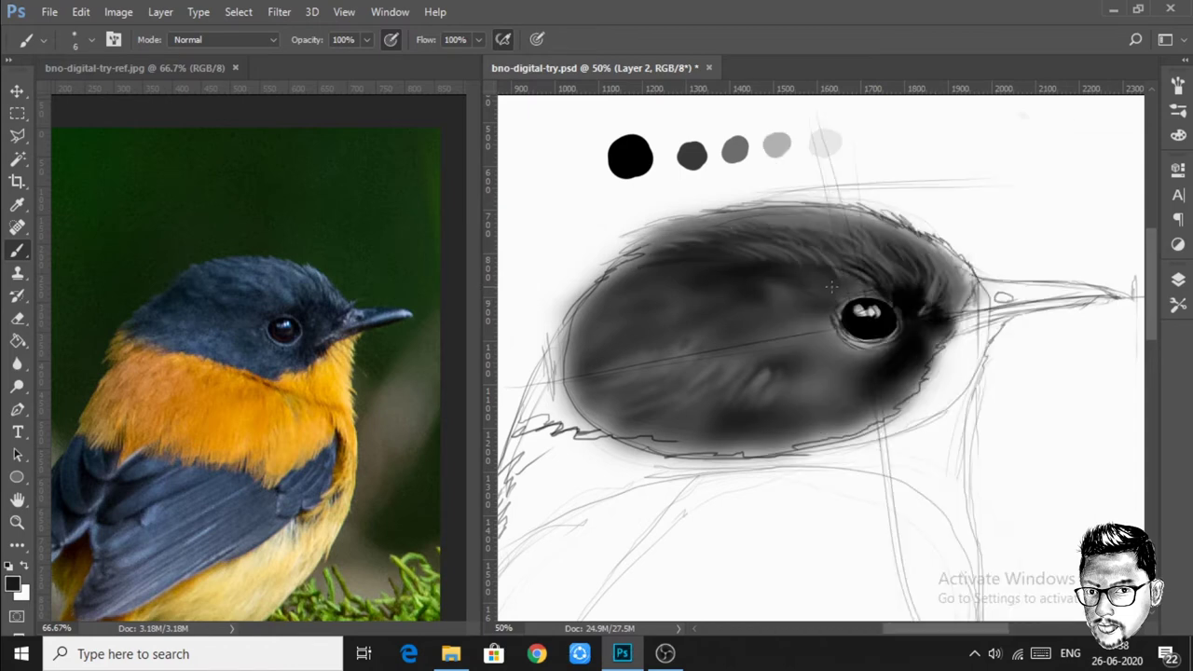
pyautogui.press(']')
pyautogui.press(']')
pyautogui.press(']')
pyautogui.rightClick(788, 289)
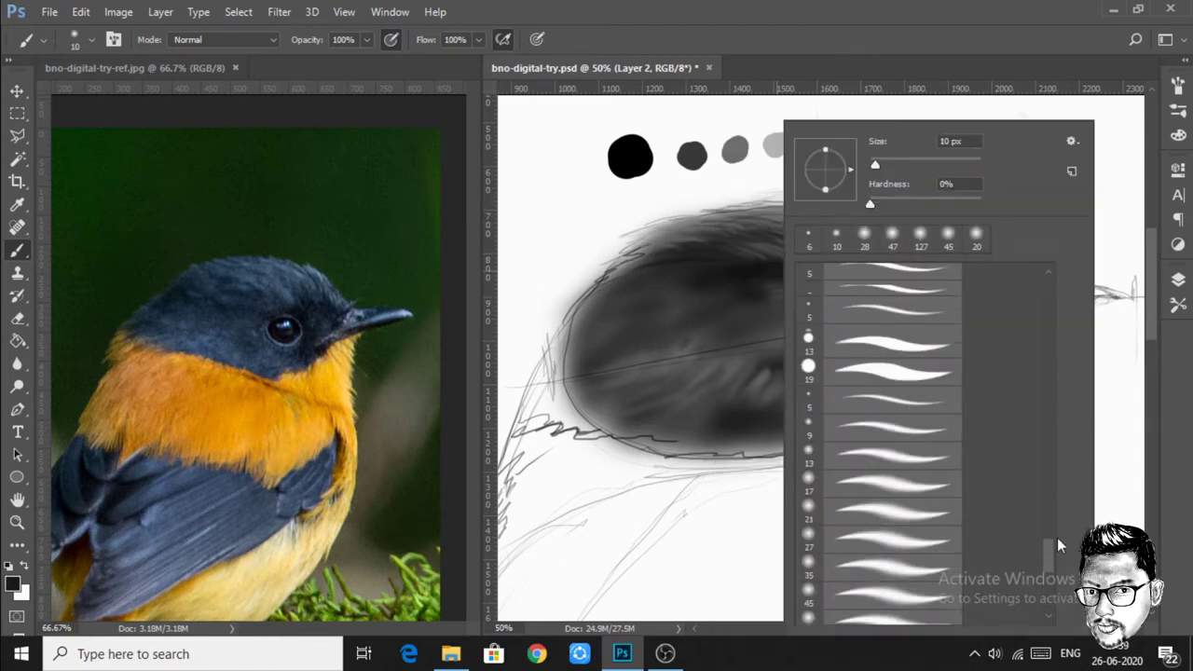
# Step: Add soft dark strokes across the left side of the head
pyautogui.press('Escape')
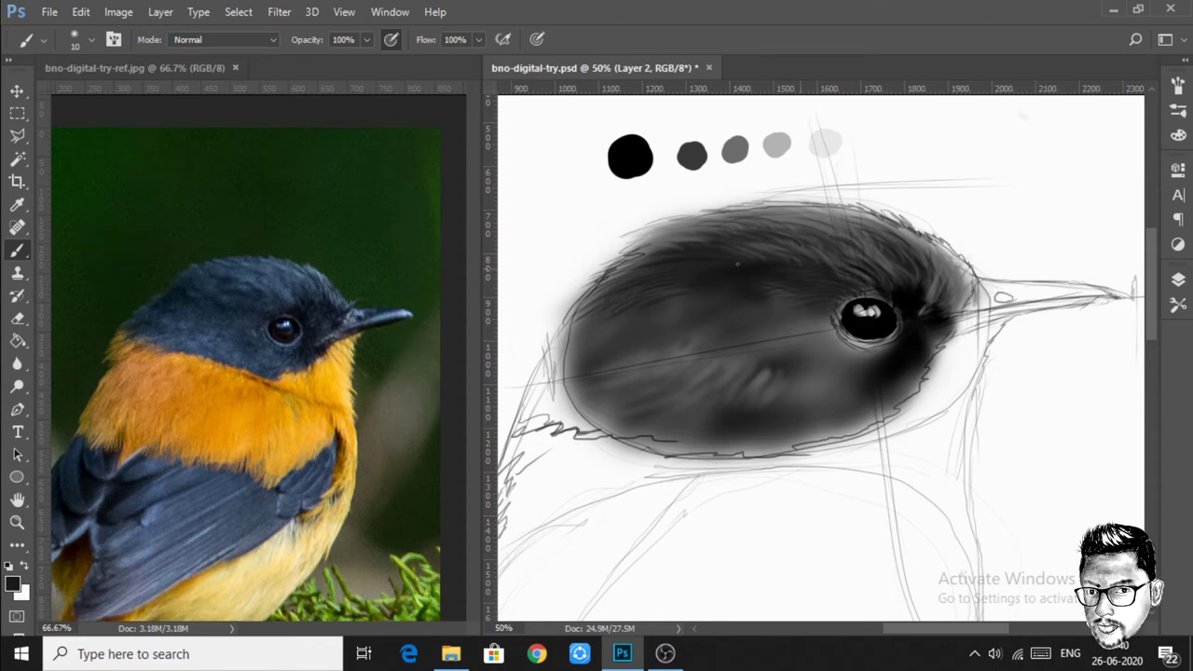
pyautogui.moveTo(671, 322); pyautogui.dragTo(583, 350)
pyautogui.moveTo(634, 261); pyautogui.dragTo(567, 340)
pyautogui.moveTo(680, 228)
pyautogui.mouseDown()
pyautogui.moveTo(610, 266)
pyautogui.moveTo(580, 322)
pyautogui.moveTo(592, 396)
pyautogui.mouseUp()
pyautogui.moveTo(642, 347)
pyautogui.mouseDown()
pyautogui.moveTo(601, 387)
pyautogui.moveTo(680, 347)
pyautogui.moveTo(829, 314)
pyautogui.mouseUp()
# Step: Darken the lower head below the eye, alternating light and black fur strokes
pyautogui.moveTo(826, 362)
pyautogui.mouseDown()
pyautogui.moveTo(876, 359)
pyautogui.moveTo(737, 336)
pyautogui.moveTo(652, 378)
pyautogui.mouseUp()
pyautogui.moveTo(802, 345)
pyautogui.mouseDown()
pyautogui.moveTo(711, 385)
pyautogui.moveTo(571, 358)
pyautogui.moveTo(681, 447)
pyautogui.moveTo(750, 457)
pyautogui.mouseUp()
pyautogui.moveTo(694, 417); pyautogui.dragTo(711, 399)
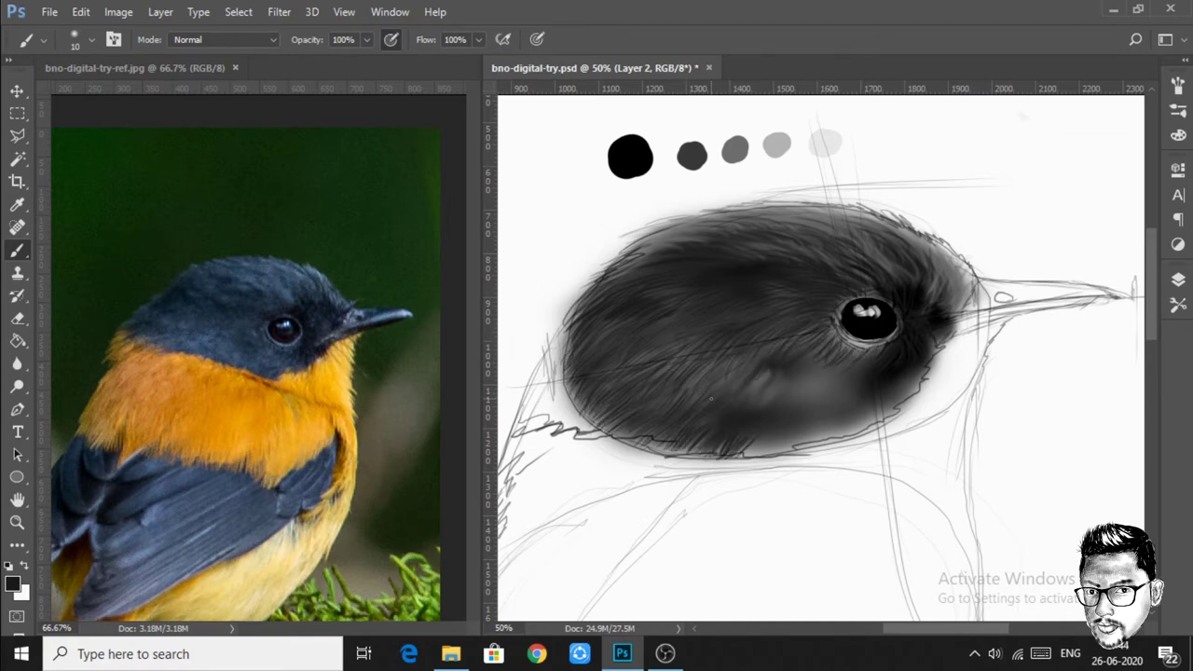
pyautogui.press('x')
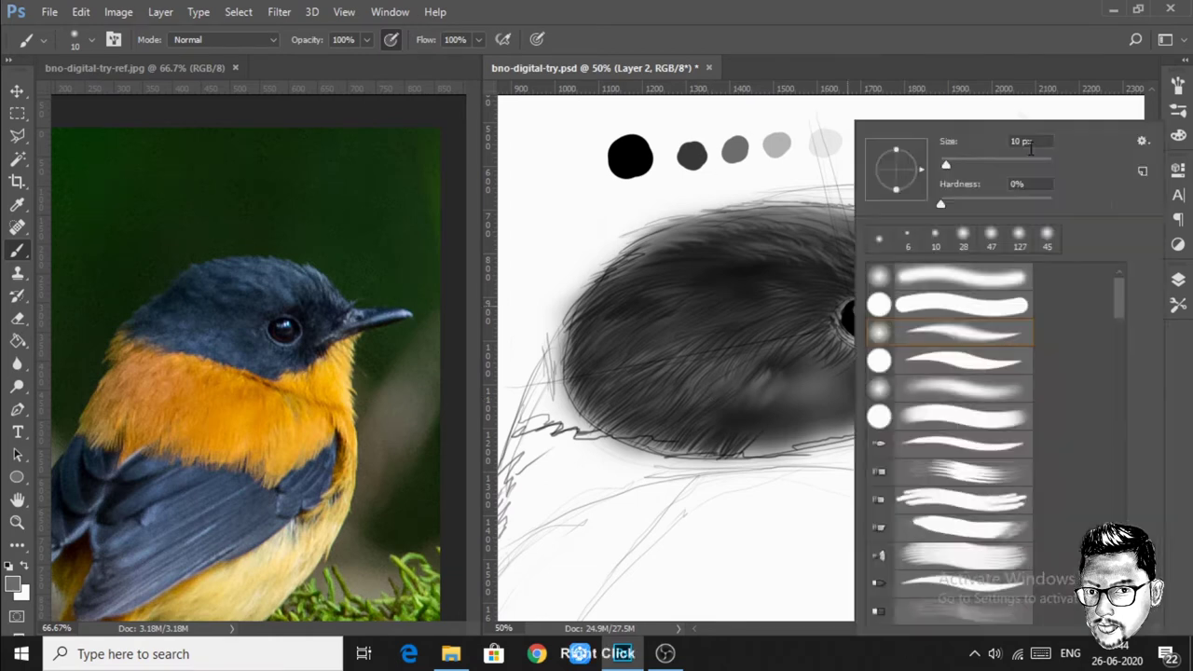
pyautogui.moveTo(792, 373); pyautogui.dragTo(885, 392)
pyautogui.moveTo(690, 424); pyautogui.dragTo(873, 396)
pyautogui.press('x')
pyautogui.moveTo(801, 363); pyautogui.dragTo(624, 368)
pyautogui.moveTo(755, 400)
pyautogui.mouseDown()
pyautogui.moveTo(842, 378)
pyautogui.moveTo(899, 382)
pyautogui.moveTo(936, 344)
pyautogui.moveTo(909, 323)
pyautogui.mouseUp()
# Step: Paint dark fur strokes across the upper head, narrowing the brush for finer ones
pyautogui.moveTo(921, 266); pyautogui.dragTo(717, 247)
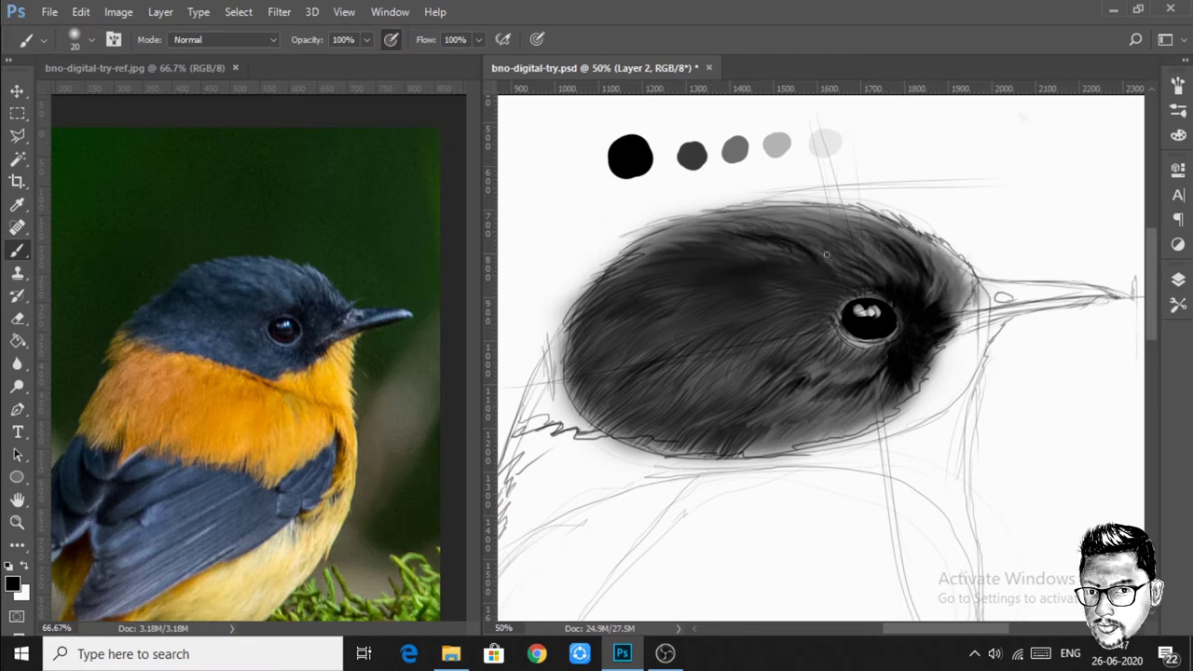
pyautogui.moveTo(829, 231); pyautogui.dragTo(695, 254)
pyautogui.moveTo(730, 299); pyautogui.dragTo(610, 290)
pyautogui.moveTo(759, 270); pyautogui.dragTo(694, 278)
pyautogui.press('x')
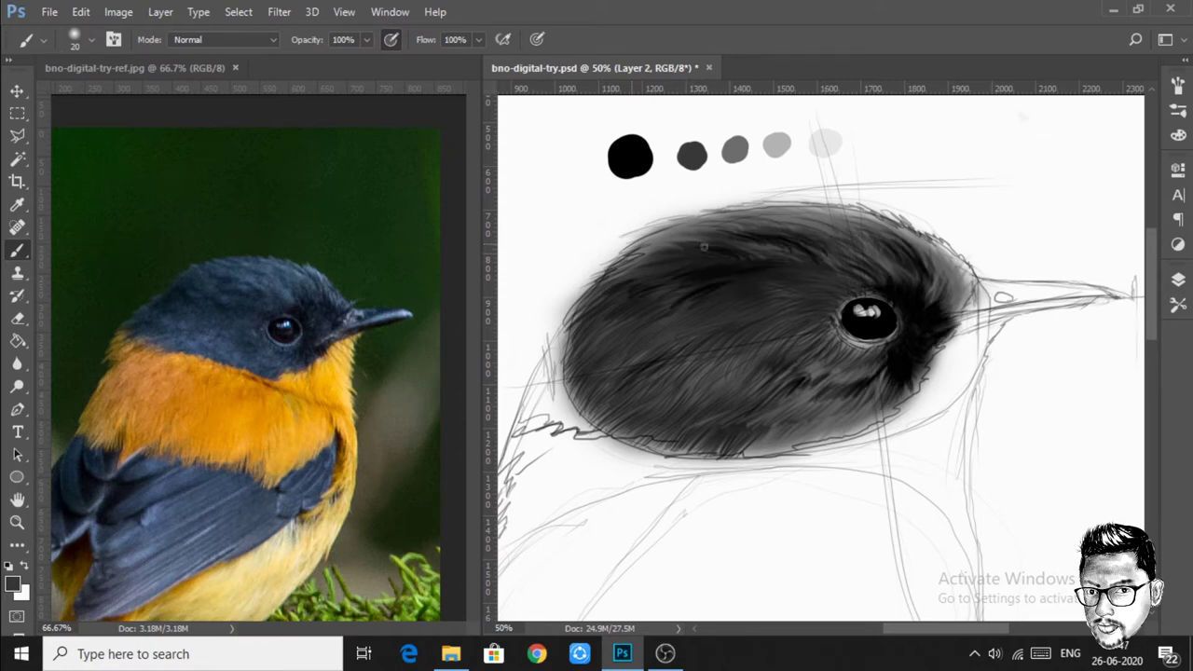
pyautogui.press('x')
pyautogui.moveTo(709, 219); pyautogui.dragTo(909, 233)
pyautogui.moveTo(960, 298)
pyautogui.mouseDown()
pyautogui.moveTo(652, 279)
pyautogui.moveTo(583, 322)
pyautogui.mouseUp()
pyautogui.press('[')
pyautogui.moveTo(708, 279)
pyautogui.mouseDown()
pyautogui.moveTo(792, 299)
pyautogui.moveTo(862, 284)
pyautogui.mouseUp()
# Step: Paint dark fur below the eye, set an 8 px brush, and undo the stray new layer
pyautogui.moveTo(881, 346); pyautogui.dragTo(769, 373)
pyautogui.moveTo(862, 366); pyautogui.dragTo(778, 392)
pyautogui.moveTo(690, 359)
pyautogui.mouseDown()
pyautogui.moveTo(596, 326)
pyautogui.moveTo(736, 310)
pyautogui.mouseUp()
pyautogui.hotkey('ctrl', 'shift', 'alt', 'n')
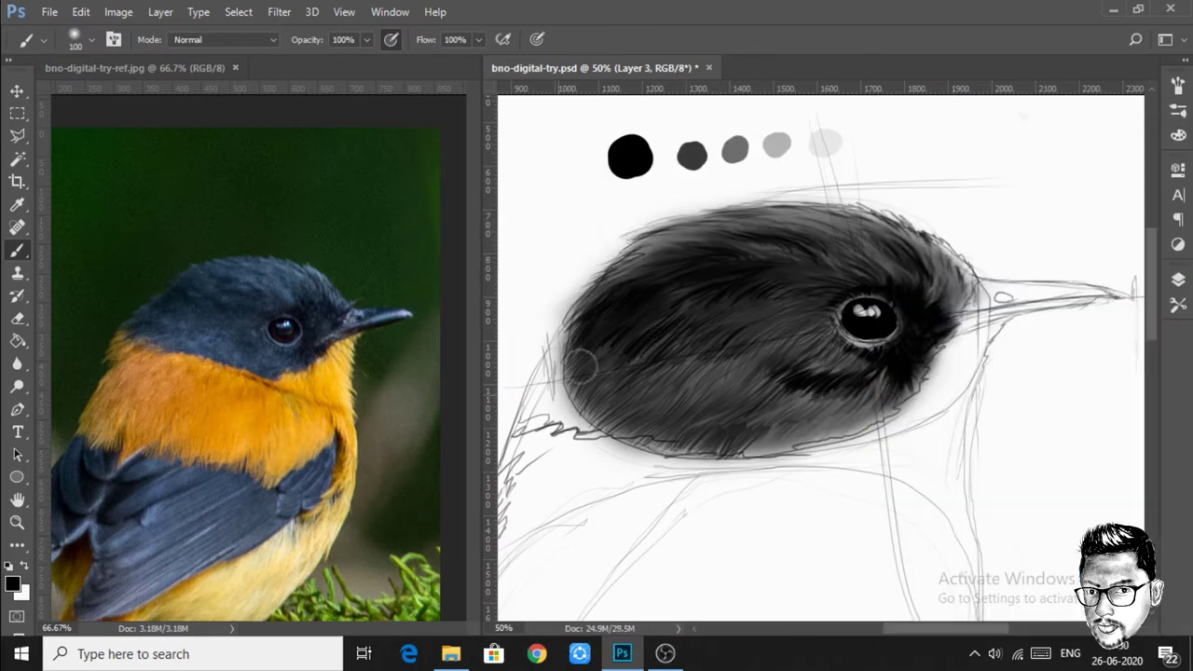
pyautogui.rightClick(709, 166)
pyautogui.write('8')
pyautogui.press('Return')
pyautogui.hotkey('ctrl', 'z')
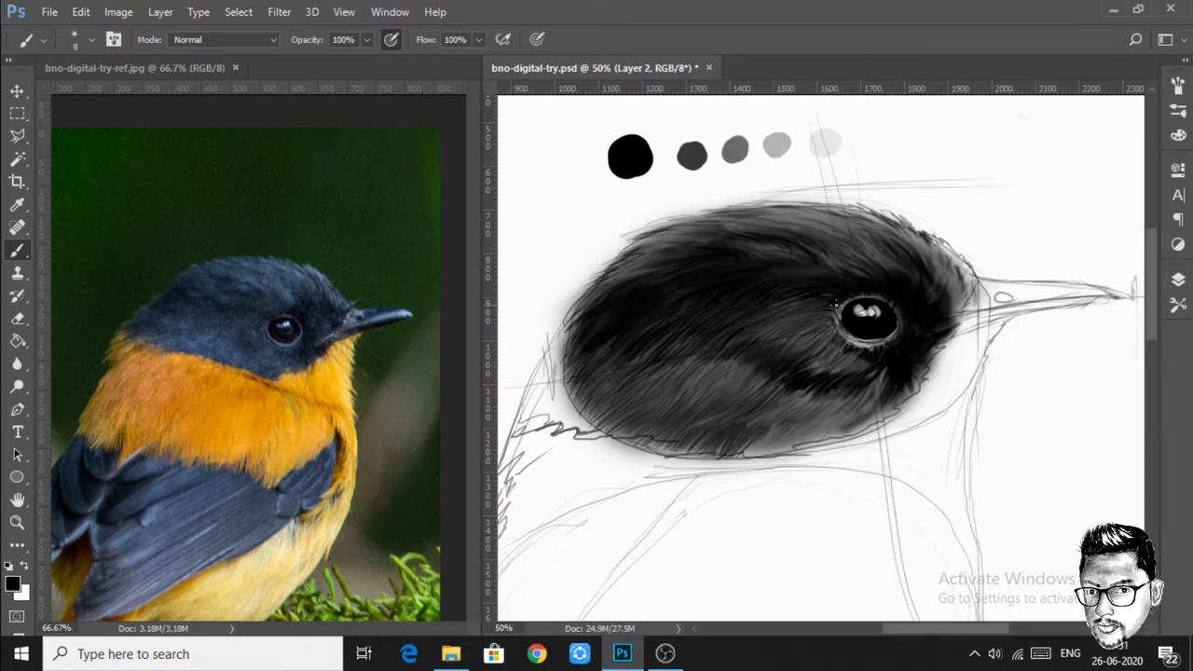
# Step: Add small dark fur strokes from the eye downward and along the head's lower-left edge
pyautogui.moveTo(835, 301); pyautogui.dragTo(773, 331)
pyautogui.moveTo(820, 268); pyautogui.dragTo(751, 252)
pyautogui.moveTo(699, 392); pyautogui.dragTo(746, 357)
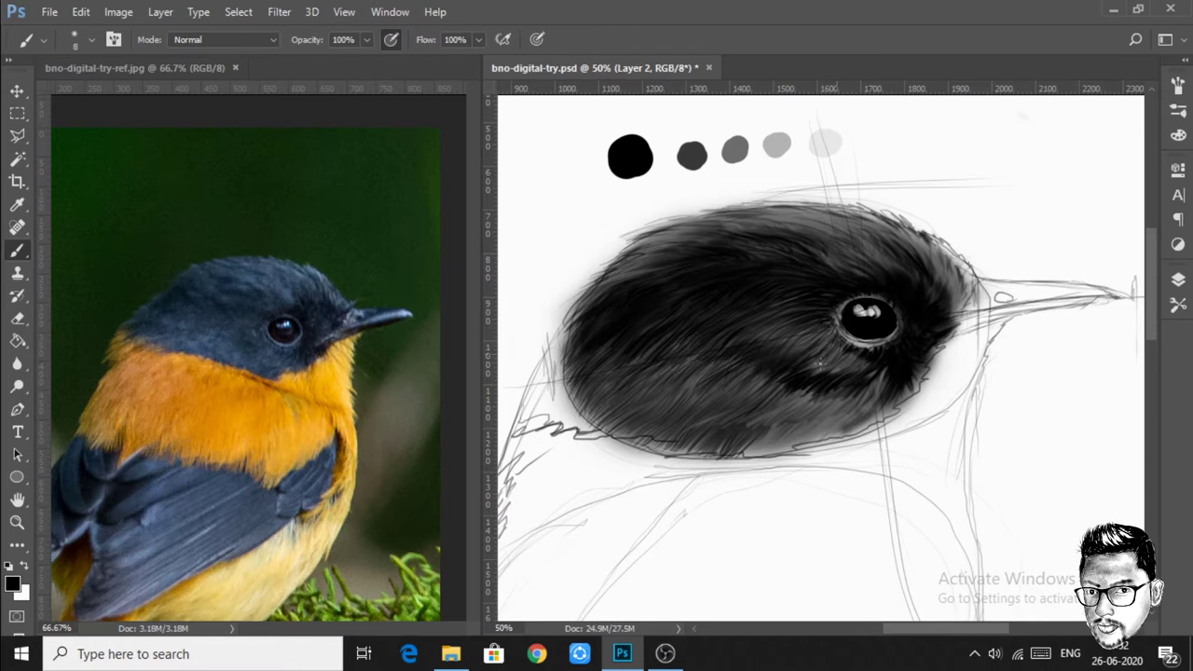
pyautogui.moveTo(568, 356); pyautogui.dragTo(531, 424)
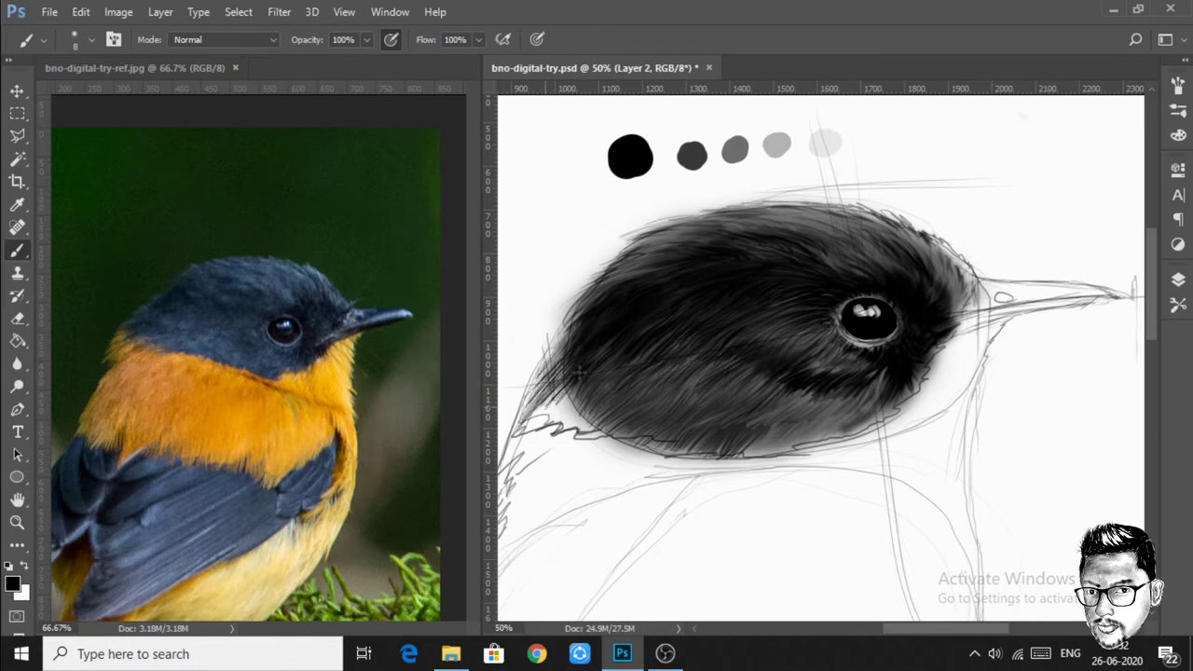
pyautogui.press(']')
pyautogui.press(']')
pyautogui.press(']')
pyautogui.moveTo(578, 373)
pyautogui.mouseDown()
pyautogui.moveTo(557, 413)
pyautogui.moveTo(669, 312)
pyautogui.mouseUp()
# Step: Darken the head's lower-left edge and underside with dark fur and thin outline strokes
pyautogui.moveTo(829, 271)
pyautogui.mouseDown()
pyautogui.moveTo(607, 379)
pyautogui.moveTo(761, 314)
pyautogui.mouseUp()
pyautogui.press(']')
pyautogui.press(']')
pyautogui.press(']')
pyautogui.moveTo(839, 401); pyautogui.dragTo(651, 355)
pyautogui.press('[')
pyautogui.press('[')
pyautogui.press('[')
pyautogui.moveTo(569, 340)
pyautogui.mouseDown()
pyautogui.moveTo(522, 429)
pyautogui.moveTo(700, 457)
pyautogui.mouseUp()
pyautogui.moveTo(578, 438)
pyautogui.mouseDown()
pyautogui.moveTo(773, 453)
pyautogui.moveTo(913, 410)
pyautogui.moveTo(953, 334)
pyautogui.moveTo(900, 412)
pyautogui.mouseUp()
pyautogui.moveTo(559, 354); pyautogui.dragTo(530, 410)
pyautogui.moveTo(527, 419)
pyautogui.mouseDown()
pyautogui.moveTo(829, 446)
pyautogui.moveTo(895, 410)
pyautogui.mouseUp()
# Step: Zoom in on the eye and paint a light ring around it
pyautogui.keyDown('alt'); pyautogui.click(639, 551); pyautogui.keyUp('alt')
pyautogui.keyDown('ctrl'); pyautogui.click(763, 307); pyautogui.keyUp('ctrl')
pyautogui.press('F7')
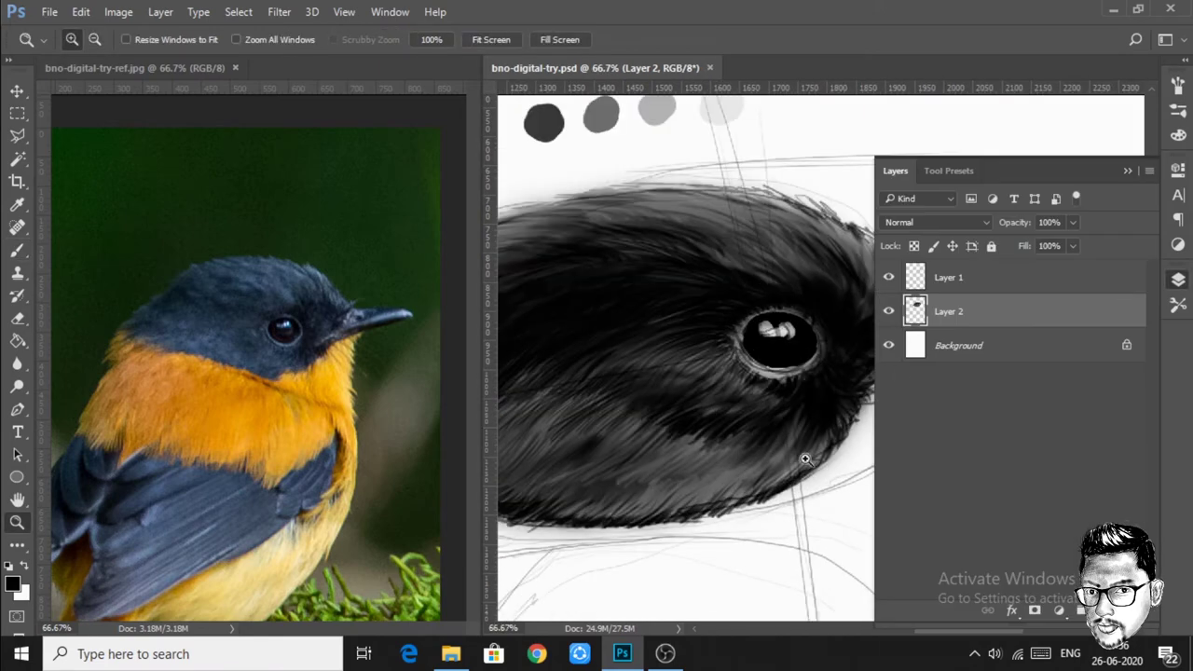
pyautogui.press('F7')
pyautogui.moveTo(818, 326)
pyautogui.mouseDown()
pyautogui.moveTo(739, 324)
pyautogui.moveTo(823, 351)
pyautogui.mouseUp()
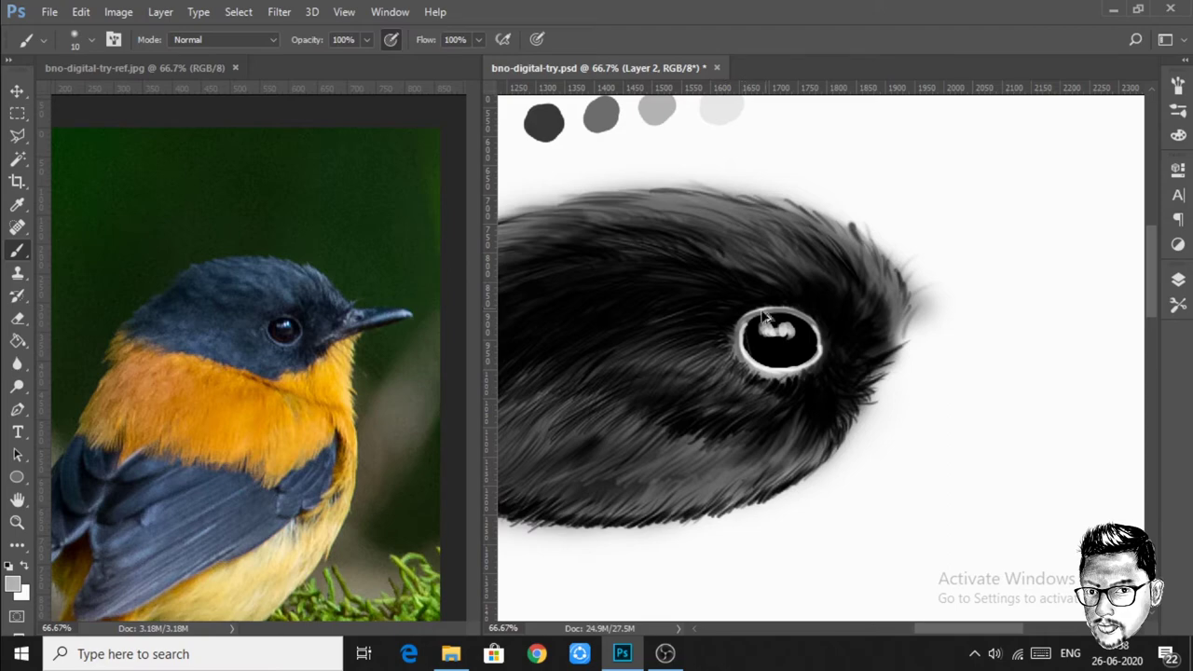
# Step: At 100% zoom, paint fine dark strokes along the eye's left and lower rim
pyautogui.keyDown('alt'); pyautogui.click(847, 239); pyautogui.keyUp('alt')
pyautogui.keyDown('ctrl'); pyautogui.click(885, 355); pyautogui.keyUp('ctrl')
pyautogui.moveTo(850, 347)
pyautogui.mouseDown()
pyautogui.moveTo(859, 395)
pyautogui.moveTo(969, 350)
pyautogui.mouseUp()
pyautogui.press('[')
pyautogui.press('[')
pyautogui.press('[')
pyautogui.moveTo(839, 399); pyautogui.dragTo(967, 421)
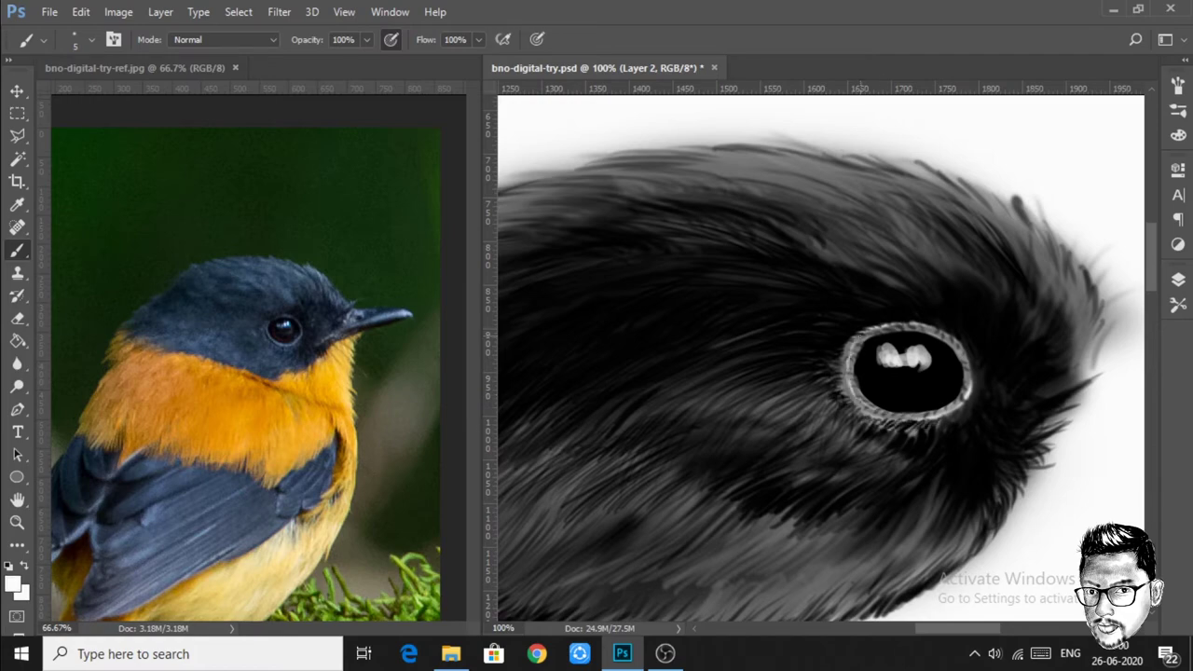
# Step: Paint the iris brown with a size-12 brush, then darken the eye rim's bottom and left in black
pyautogui.rightClick(840, 226)
pyautogui.moveTo(991, 159); pyautogui.dragTo(1002, 160)
pyautogui.press('Return')
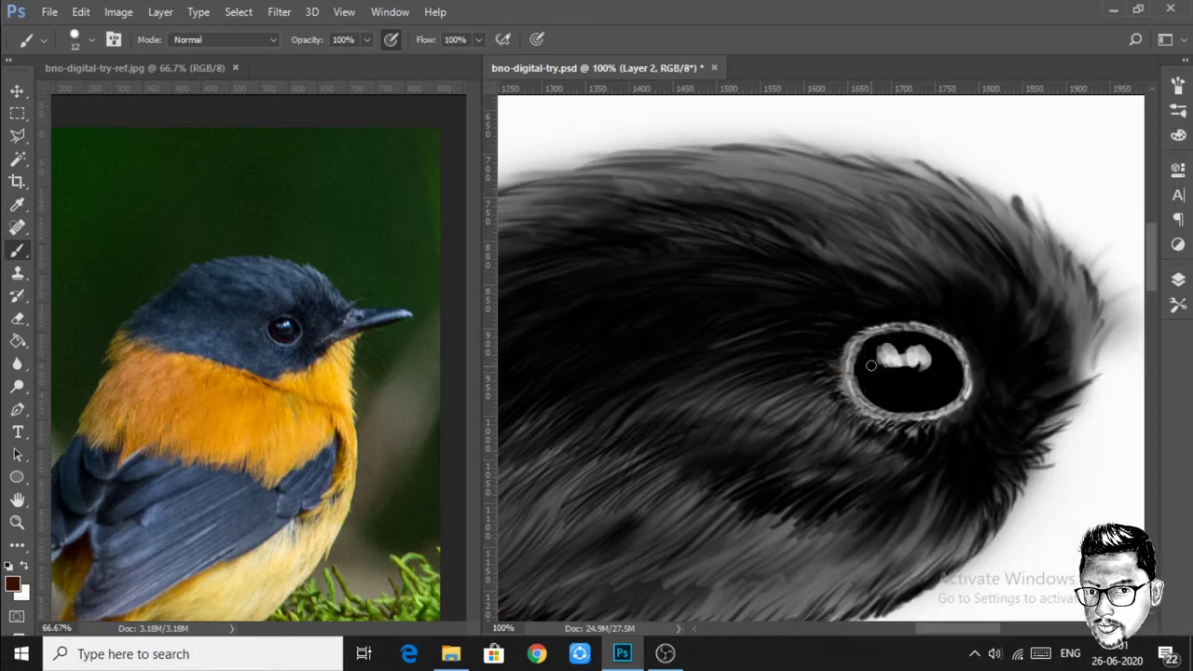
pyautogui.moveTo(878, 392); pyautogui.dragTo(946, 387)
pyautogui.hotkey('ctrl', '-')
pyautogui.press('d')
pyautogui.moveTo(852, 377); pyautogui.dragTo(841, 330)
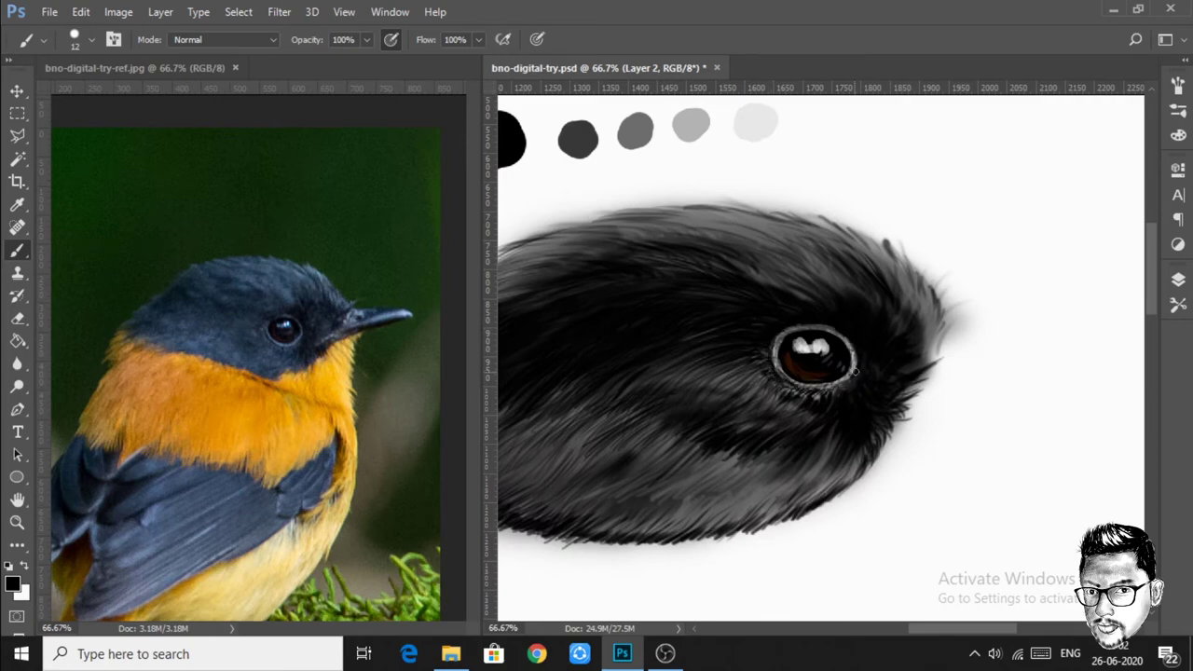
pyautogui.hotkey('ctrl', '0')
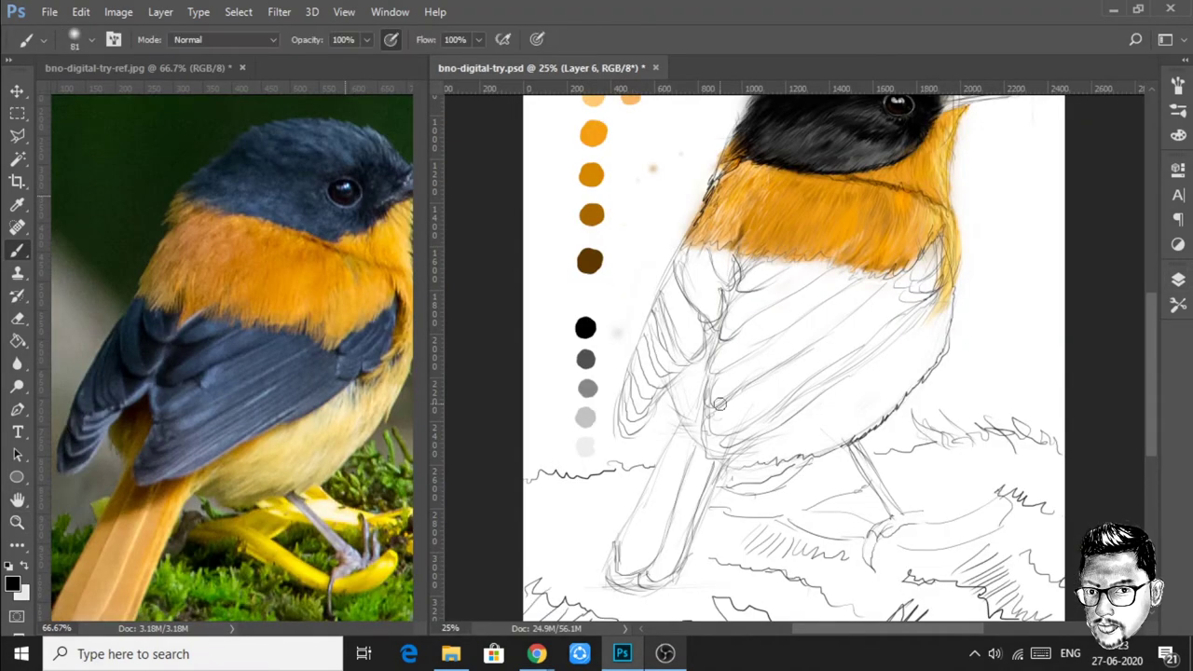
# Step: Raise brush hardness to 43% and shade the wing and its edge grey, undoing a trial breast stroke
pyautogui.rightClick(732, 299)
pyautogui.scroll(1, 1001, 298)
pyautogui.moveTo(819, 203); pyautogui.dragTo(868, 203)
pyautogui.rightClick(783, 157)
pyautogui.moveTo(737, 261)
pyautogui.mouseDown()
pyautogui.moveTo(652, 354)
pyautogui.moveTo(663, 386)
pyautogui.moveTo(625, 438)
pyautogui.mouseUp()
pyautogui.moveTo(657, 392)
pyautogui.mouseDown()
pyautogui.moveTo(690, 265)
pyautogui.moveTo(833, 272)
pyautogui.moveTo(736, 364)
pyautogui.mouseUp()
pyautogui.moveTo(727, 308); pyautogui.dragTo(867, 438)
pyautogui.hotkey('ctrl', 'z')
# Step: Try shading the breast grey below the orange band with a size-177 brush, then undo it
pyautogui.rightClick(858, 123)
pyautogui.press('Escape')
pyautogui.moveTo(839, 261); pyautogui.dragTo(727, 410)
pyautogui.moveTo(914, 280)
pyautogui.mouseDown()
pyautogui.moveTo(745, 438)
pyautogui.moveTo(928, 298)
pyautogui.moveTo(723, 424)
pyautogui.moveTo(829, 373)
pyautogui.moveTo(937, 266)
pyautogui.moveTo(885, 326)
pyautogui.moveTo(705, 262)
pyautogui.moveTo(643, 411)
pyautogui.moveTo(736, 261)
pyautogui.mouseUp()
pyautogui.hotkey('ctrl', 'z')
# Step: Darken the area under the orange band in dark grey, shrinking the brush to size 39
pyautogui.rightClick(807, 250)
pyautogui.moveTo(953, 175); pyautogui.dragTo(918, 175)
pyautogui.press('Escape')
pyautogui.moveTo(743, 268)
pyautogui.mouseDown()
pyautogui.moveTo(763, 265)
pyautogui.moveTo(777, 279)
pyautogui.mouseUp()
pyautogui.rightClick(807, 289)
pyautogui.moveTo(918, 165); pyautogui.dragTo(906, 165)
pyautogui.press('Escape')
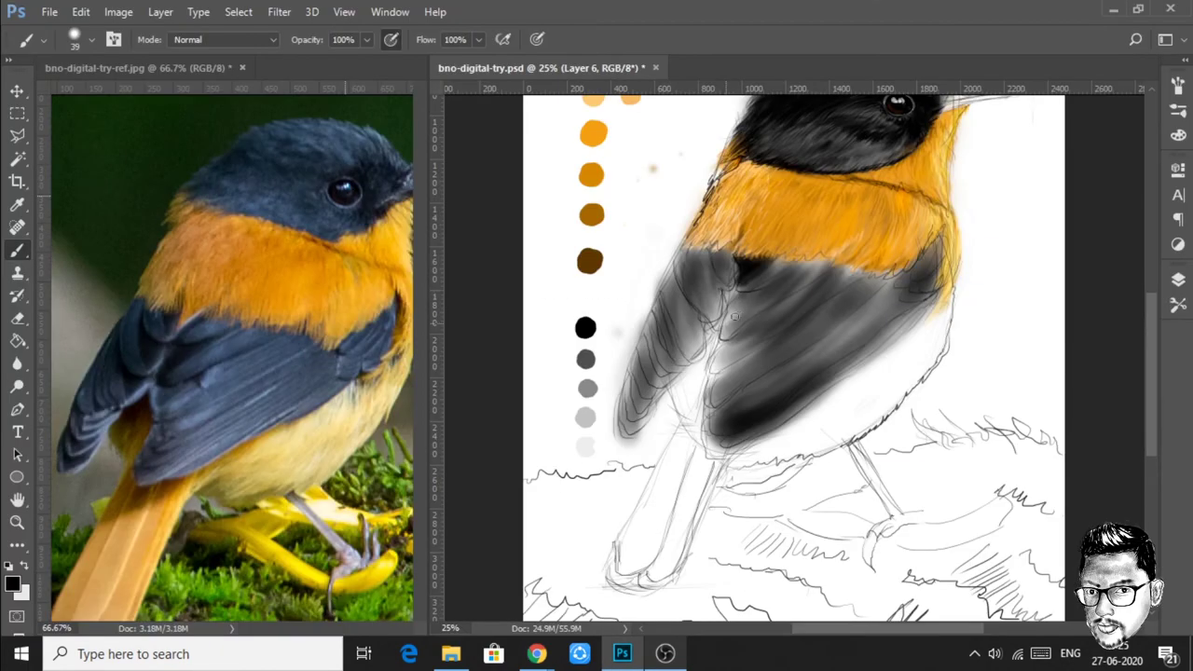
# Step: Deepen the wing to black with soft strokes across its top, middle and lower shadow
pyautogui.moveTo(735, 317)
pyautogui.mouseDown()
pyautogui.moveTo(739, 303)
pyautogui.moveTo(726, 317)
pyautogui.mouseUp()
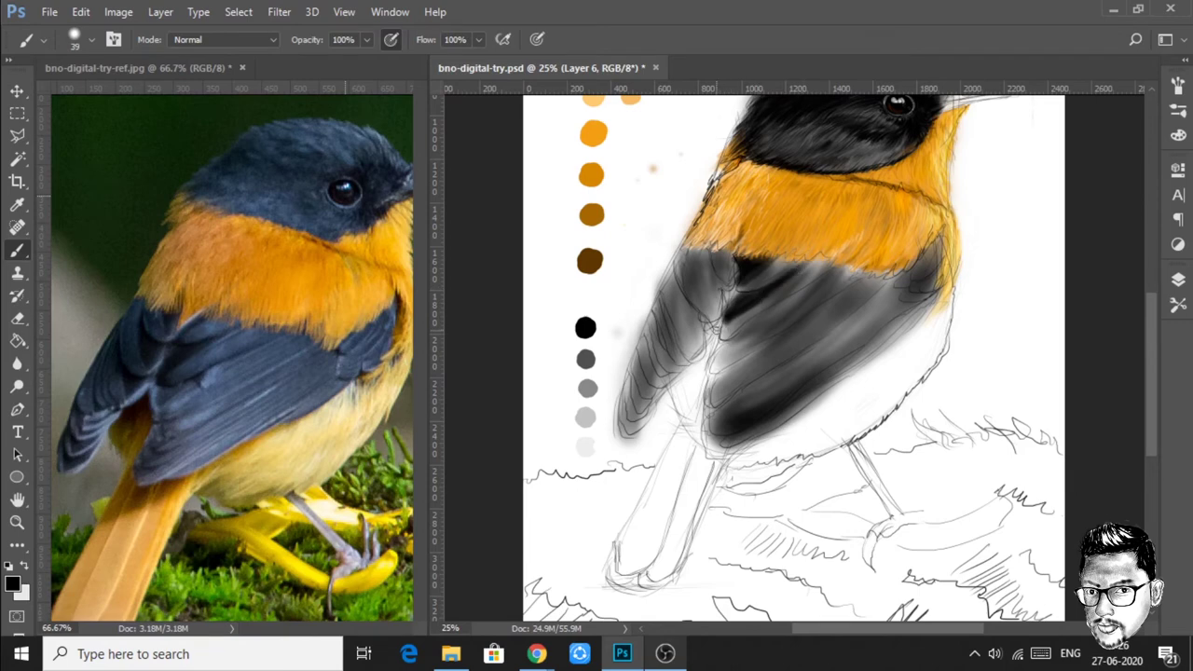
pyautogui.moveTo(729, 337); pyautogui.dragTo(792, 299)
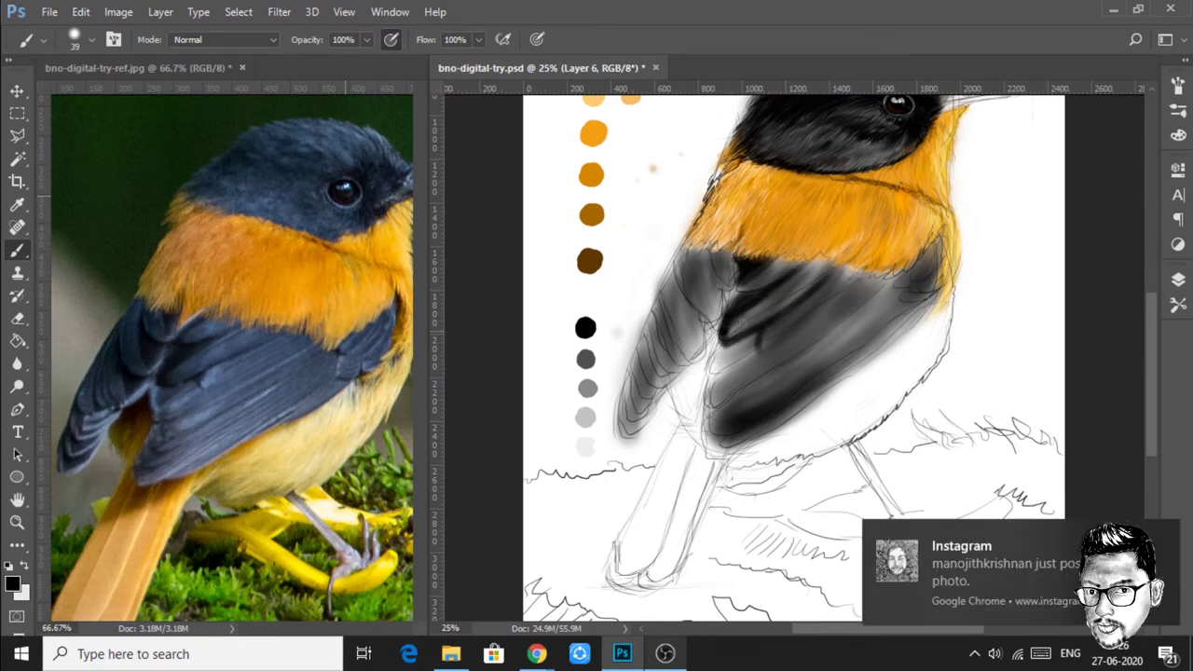
pyautogui.moveTo(720, 373)
pyautogui.mouseDown()
pyautogui.moveTo(765, 343)
pyautogui.moveTo(729, 350)
pyautogui.mouseUp()
pyautogui.rightClick(734, 383)
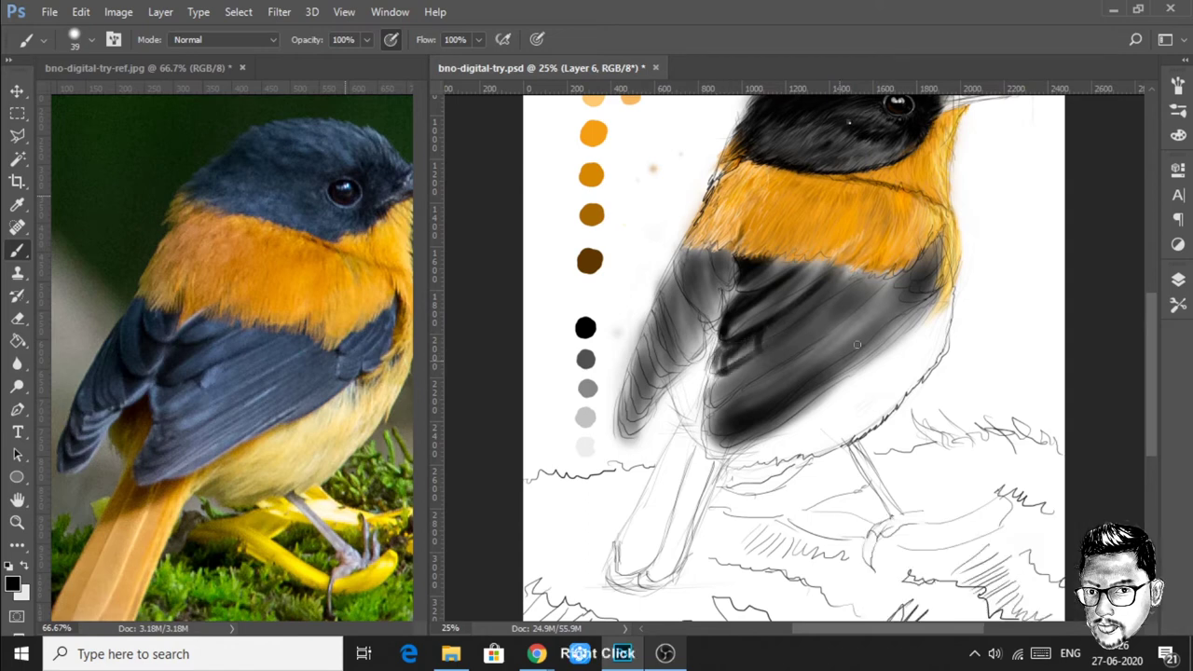
pyautogui.moveTo(734, 377)
pyautogui.mouseDown()
pyautogui.moveTo(723, 418)
pyautogui.moveTo(742, 410)
pyautogui.mouseUp()
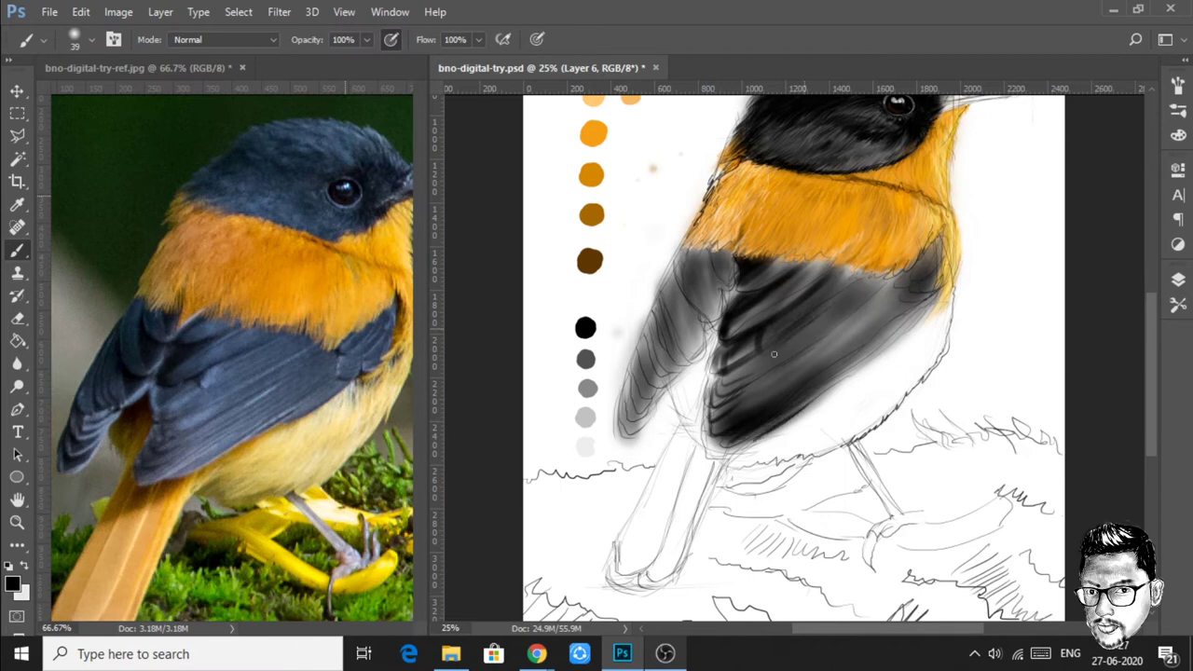
pyautogui.moveTo(812, 341); pyautogui.dragTo(832, 299)
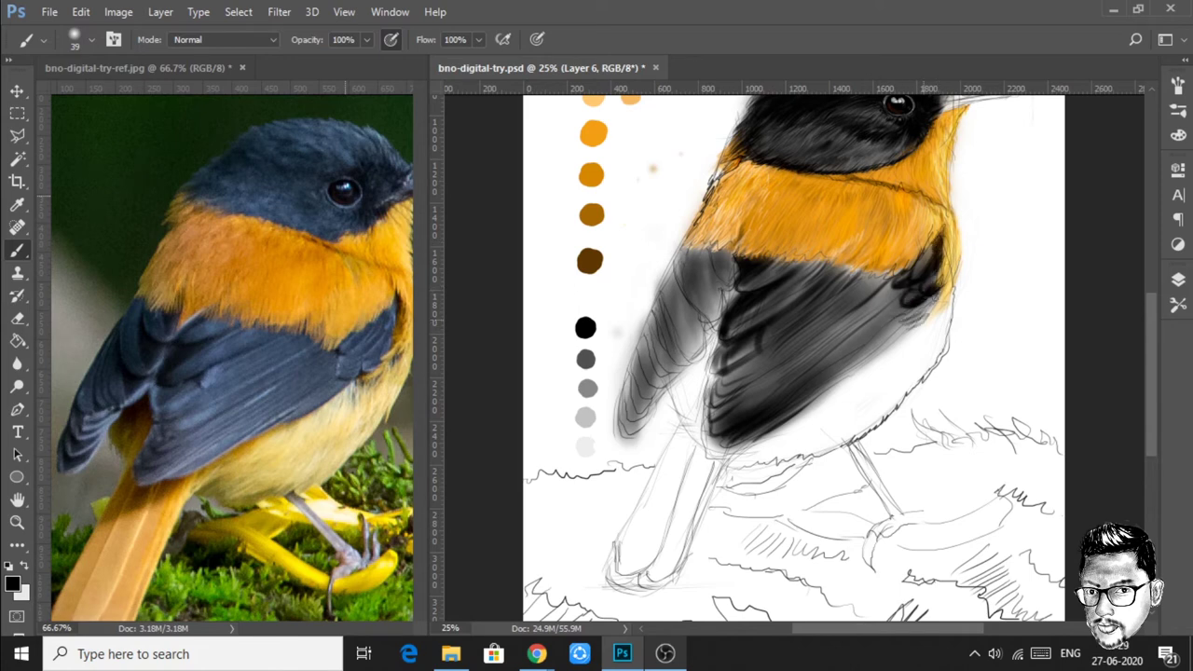
pyautogui.moveTo(901, 339); pyautogui.dragTo(822, 391)
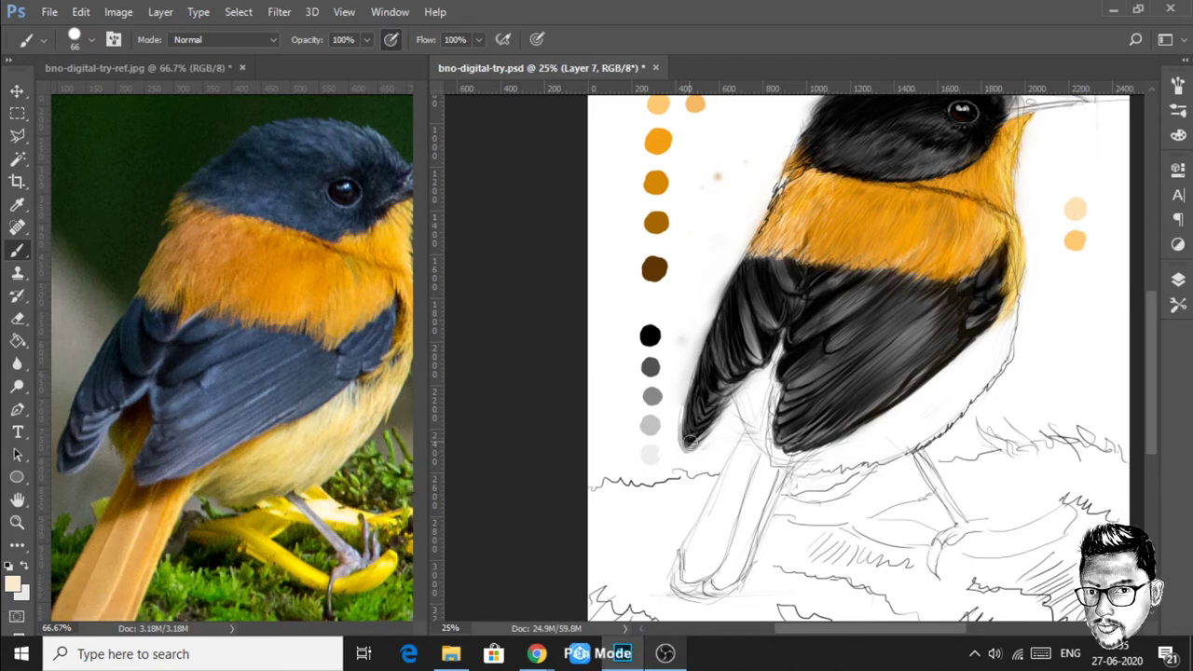
# Step: Change the foreground colour from f8e9cf to the slightly darker cream e4d9c5
pyautogui.click(14, 583)
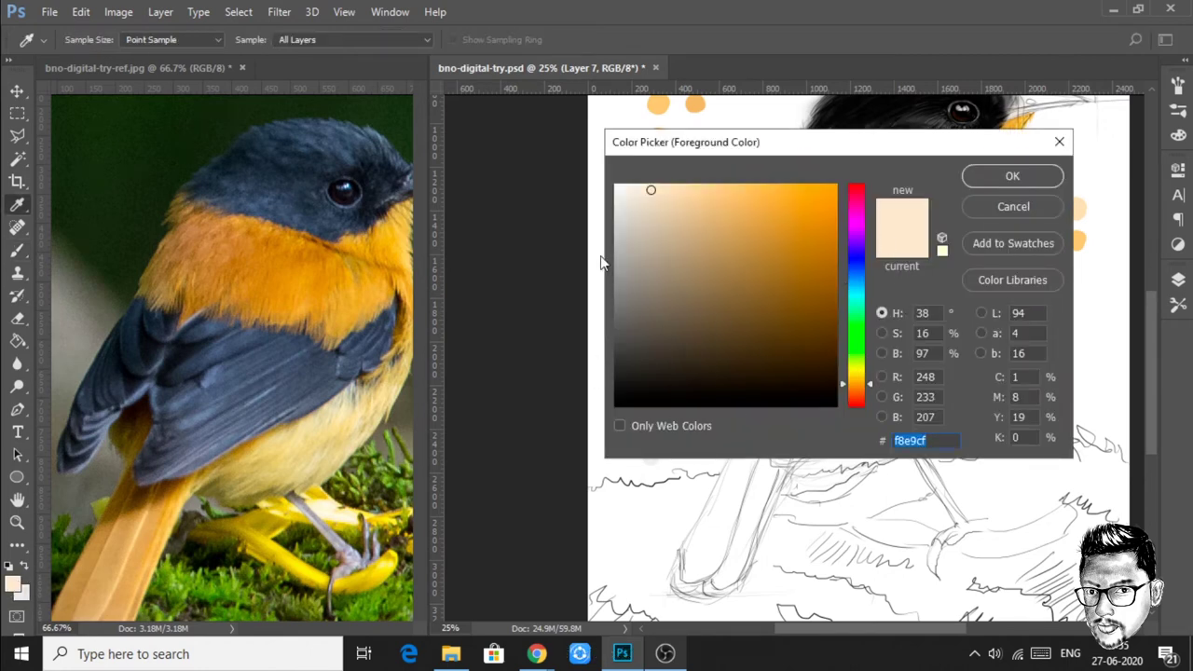
pyautogui.click(643, 206)
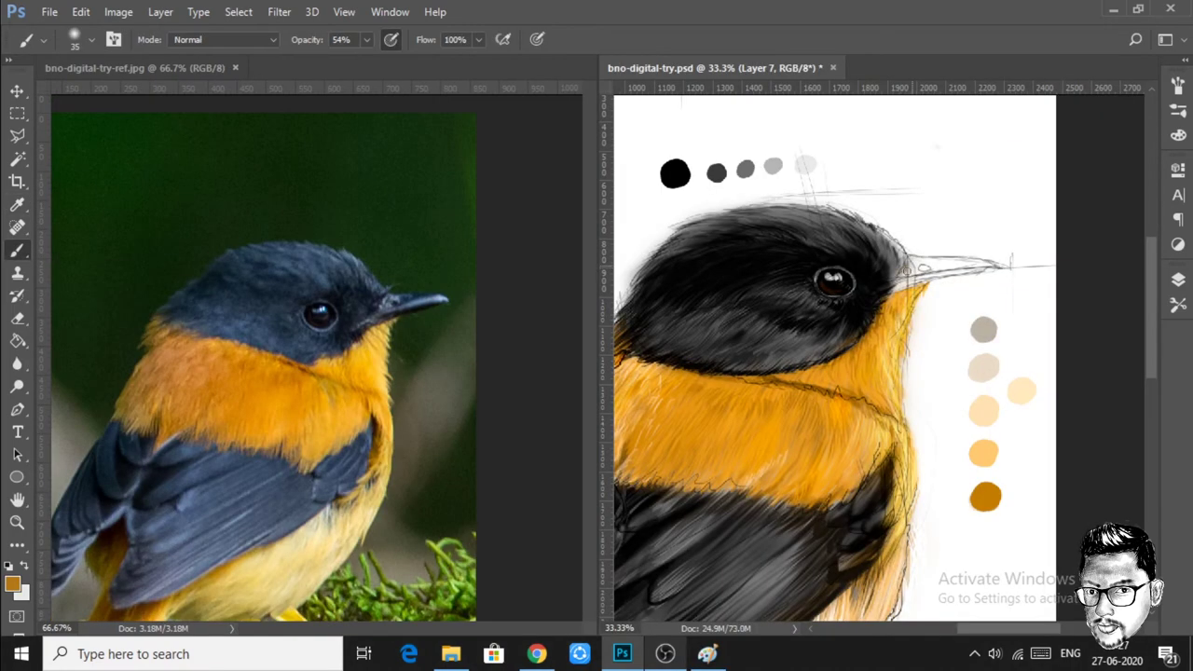
# Step: Darken the beak with black strokes and paint along its top edge
pyautogui.keyDown('alt'); pyautogui.click(674, 174); pyautogui.keyUp('alt')
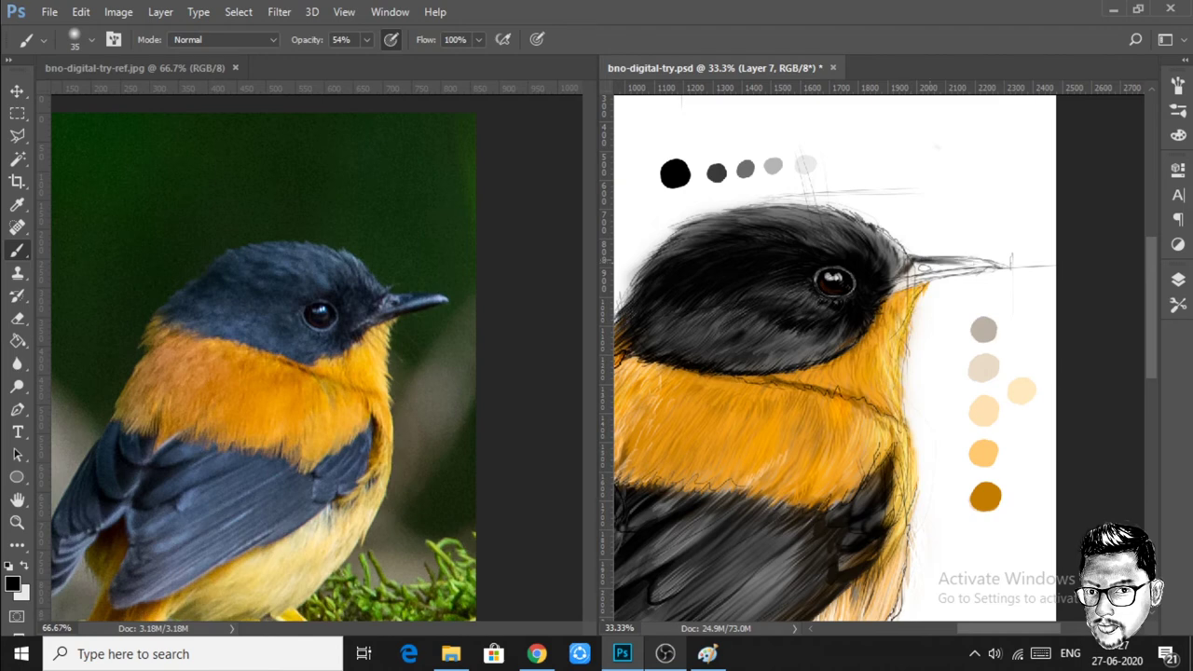
pyautogui.moveTo(900, 272)
pyautogui.mouseDown()
pyautogui.moveTo(990, 271)
pyautogui.moveTo(885, 283)
pyautogui.mouseUp()
pyautogui.moveTo(997, 265); pyautogui.dragTo(901, 271)
pyautogui.scroll(1, 940, 276)
pyautogui.click(1179, 279)
pyautogui.click(1178, 279)
pyautogui.moveTo(1016, 261)
pyautogui.mouseDown()
pyautogui.moveTo(867, 270)
pyautogui.moveTo(988, 270)
pyautogui.mouseUp()
# Step: Lighten the beak by erasing, then add a new layer above Layer 7
pyautogui.press('e')
pyautogui.press('F7')
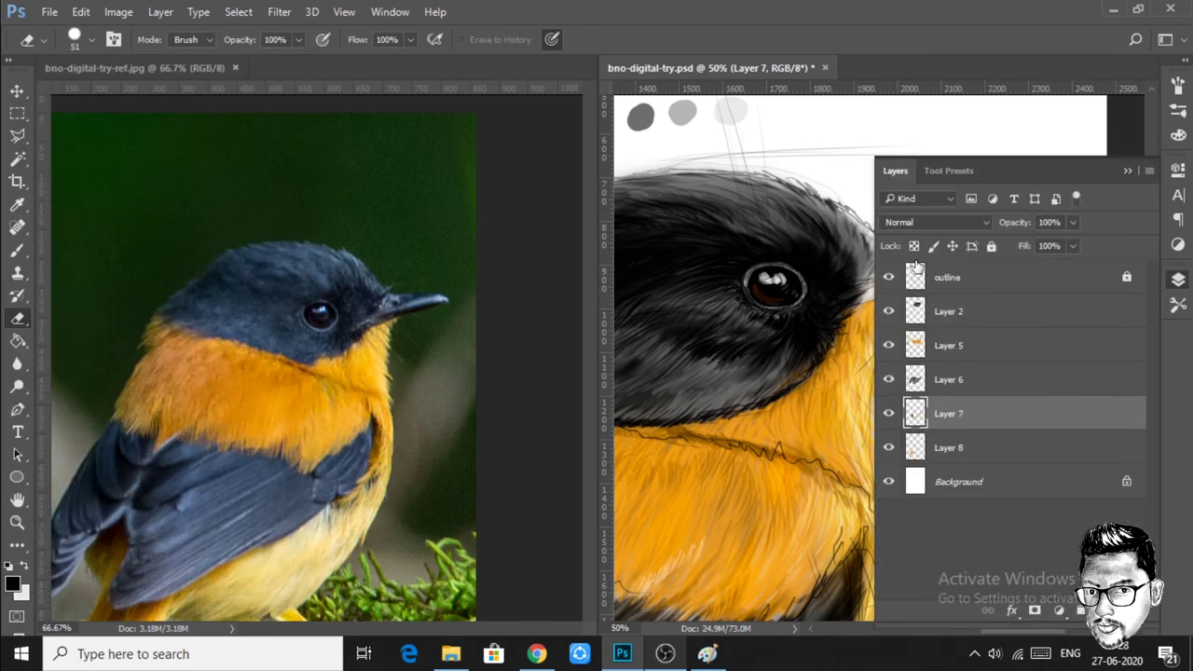
pyautogui.press('b')
pyautogui.press('F7')
pyautogui.press('F7')
pyautogui.hotkey('ctrl', 'shift', 'alt', 'n')
pyautogui.press('F7')
# Step: Paint the beak solid dark, including the lower beak and mouth corner, with a light grey stroke
pyautogui.moveTo(909, 265)
pyautogui.mouseDown()
pyautogui.moveTo(872, 261)
pyautogui.moveTo(960, 259)
pyautogui.mouseUp()
pyautogui.moveTo(862, 270); pyautogui.dragTo(992, 265)
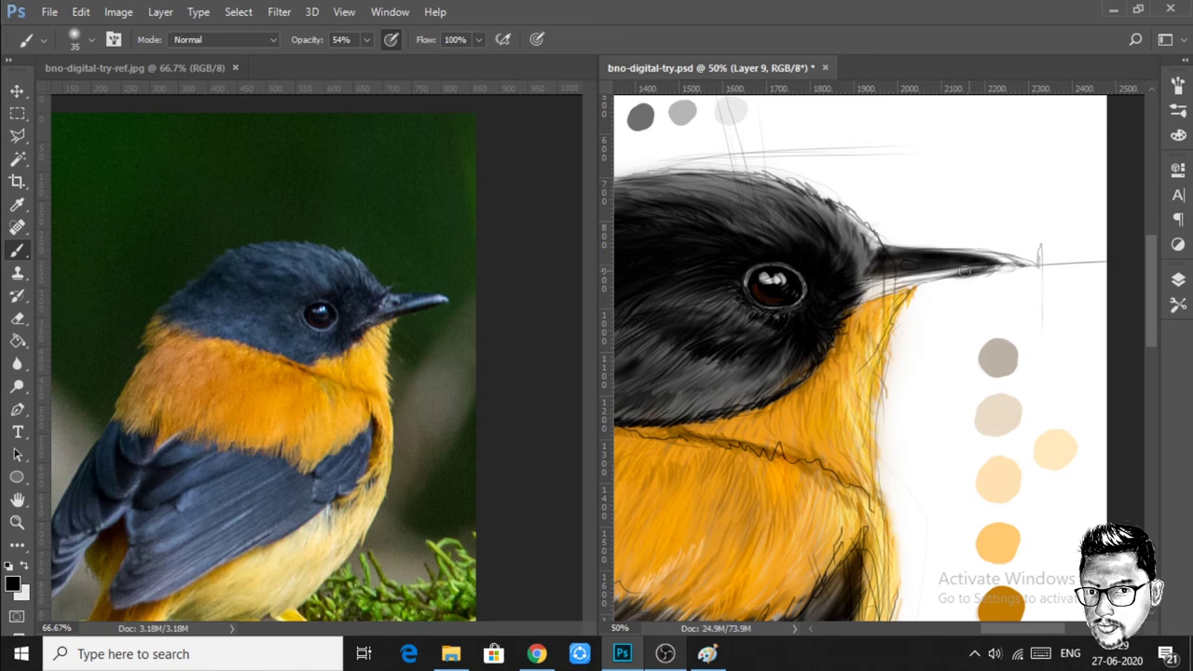
pyautogui.moveTo(973, 270); pyautogui.dragTo(832, 315)
pyautogui.moveTo(932, 276); pyautogui.dragTo(823, 326)
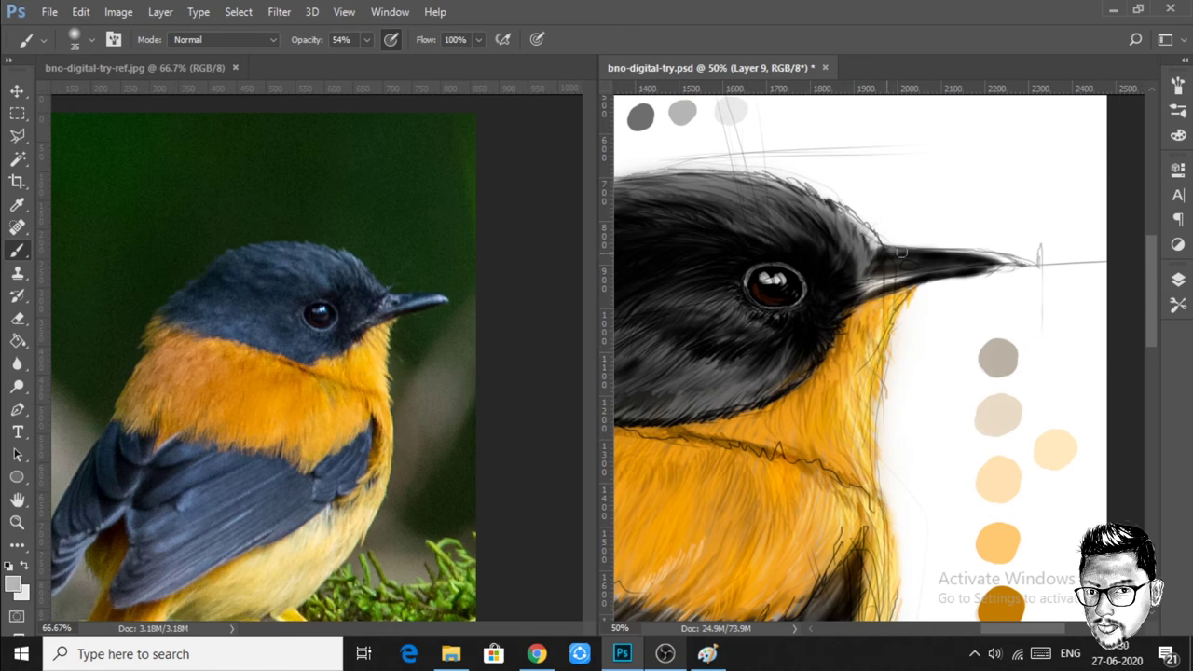
pyautogui.moveTo(900, 267); pyautogui.dragTo(983, 277)
# Step: Add faint light grey highlights along the beak with a 15 px brush
pyautogui.rightClick(918, 258)
pyautogui.keyDown('alt'); pyautogui.click(910, 263); pyautogui.keyUp('alt')
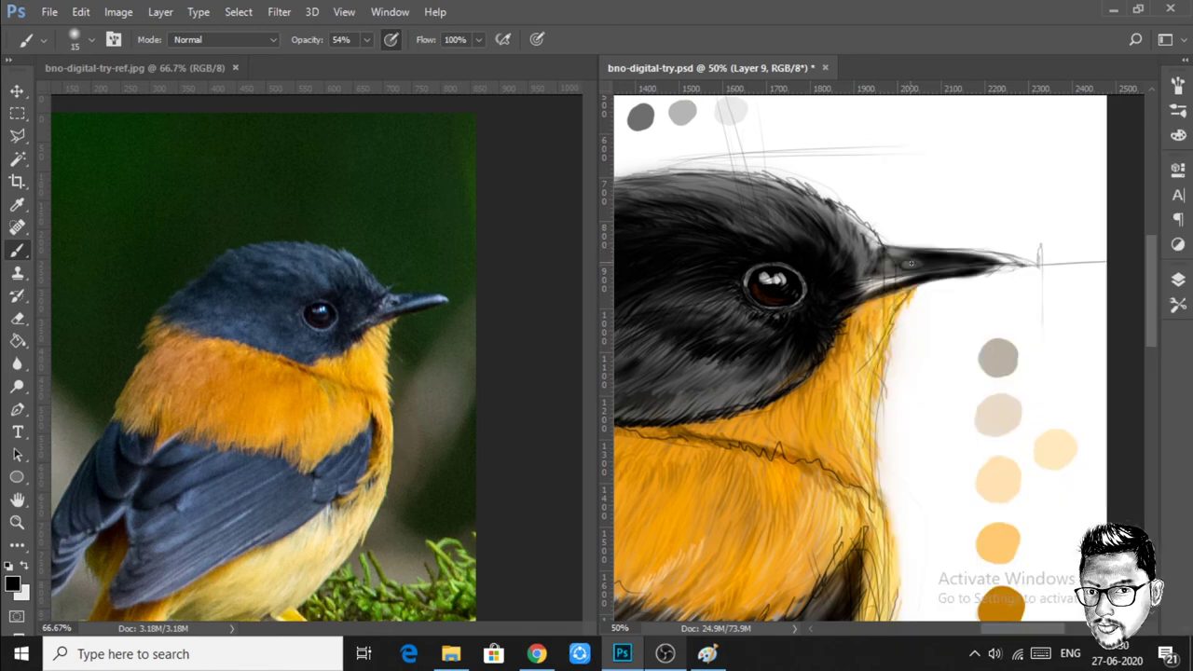
pyautogui.keyDown('alt'); pyautogui.click(672, 114); pyautogui.keyUp('alt')
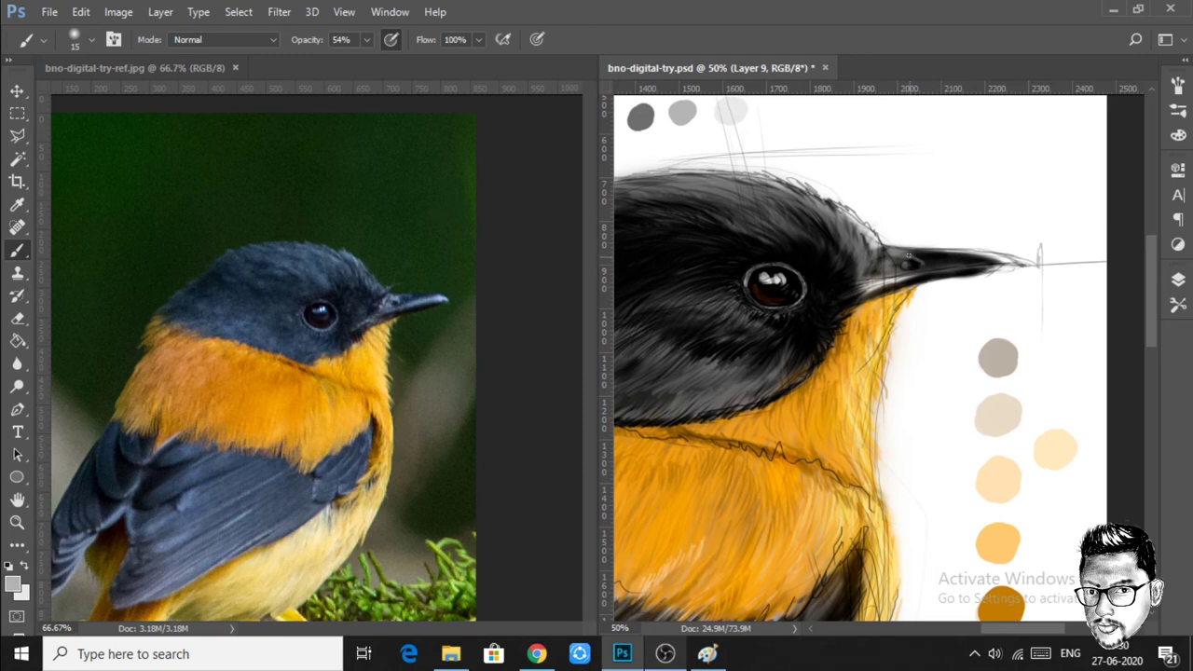
pyautogui.moveTo(928, 270)
pyautogui.mouseDown()
pyautogui.moveTo(984, 261)
pyautogui.moveTo(908, 272)
pyautogui.moveTo(985, 257)
pyautogui.mouseUp()
pyautogui.keyDown('alt'); pyautogui.click(731, 113); pyautogui.keyUp('alt')
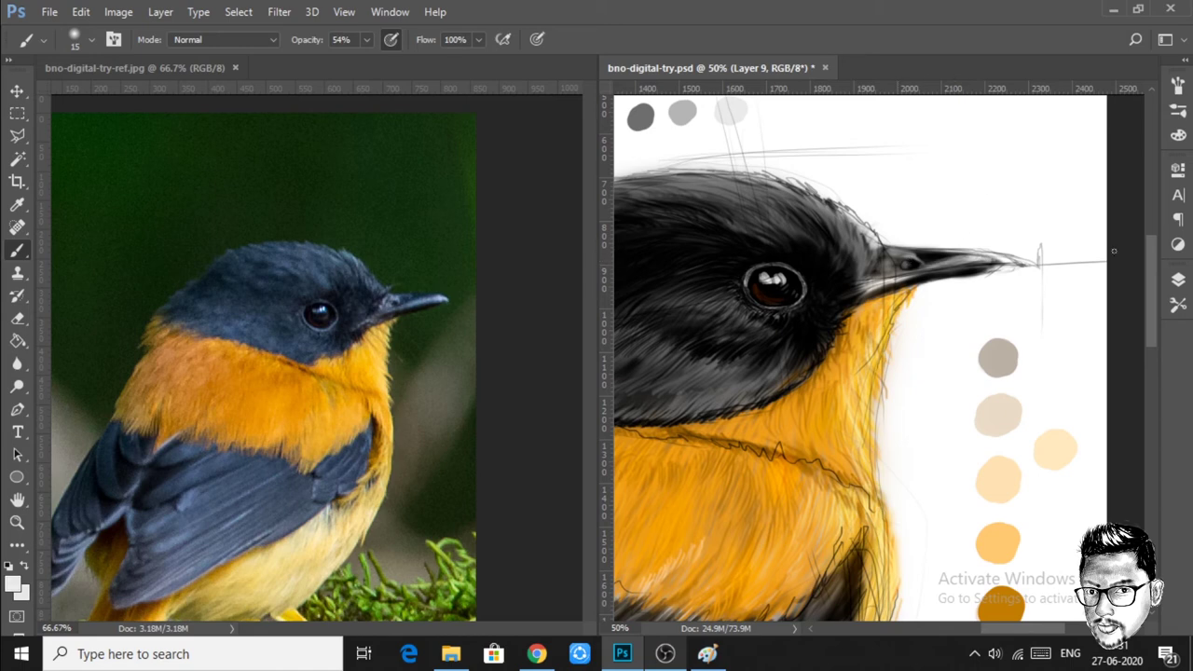
# Step: Paint a black edge along the upper beak with a hard round brush at 100% opacity
pyautogui.press('d')
pyautogui.rightClick(882, 121)
pyautogui.doubleClick(911, 235)
pyautogui.click(367, 39)
pyautogui.moveTo(368, 61); pyautogui.dragTo(412, 61)
pyautogui.moveTo(869, 244); pyautogui.dragTo(940, 254)
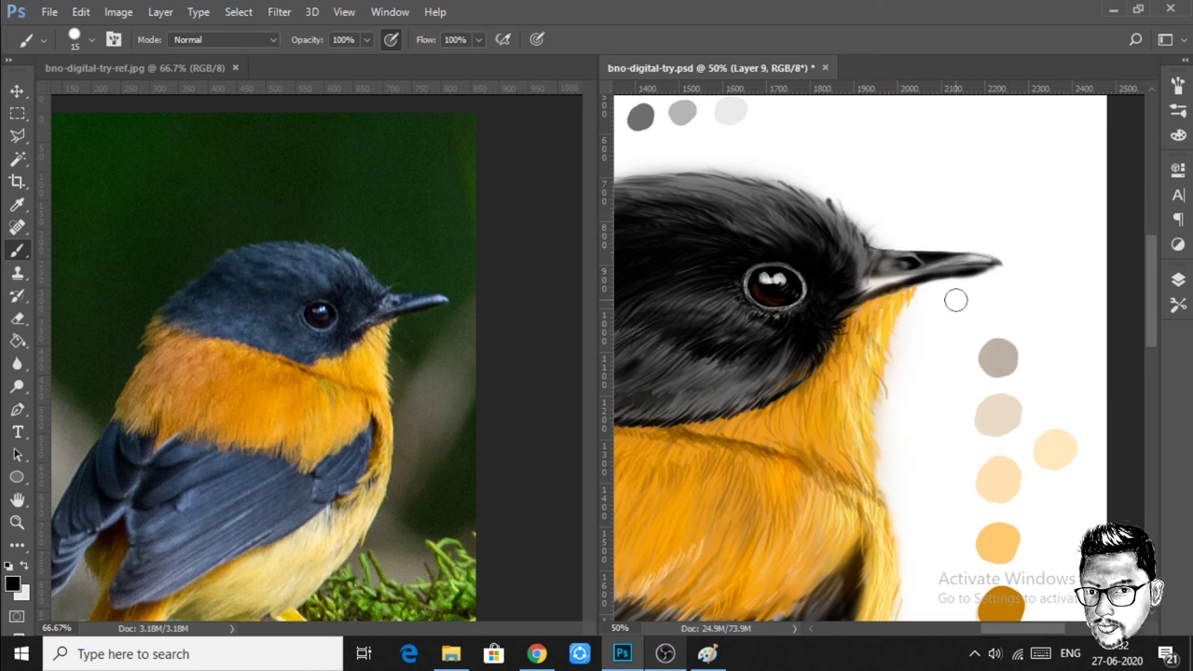
# Step: Draw thin black whiskers fanning from the beak base with a 6 px brush
pyautogui.keyDown('alt'); pyautogui.click(731, 109); pyautogui.keyUp('alt')
pyautogui.keyDown('alt'); pyautogui.click(986, 270); pyautogui.keyUp('alt')
pyautogui.keyDown('alt'); pyautogui.click(780, 265); pyautogui.keyUp('alt')
pyautogui.rightClick(901, 309)
pyautogui.doubleClick(1116, 236)
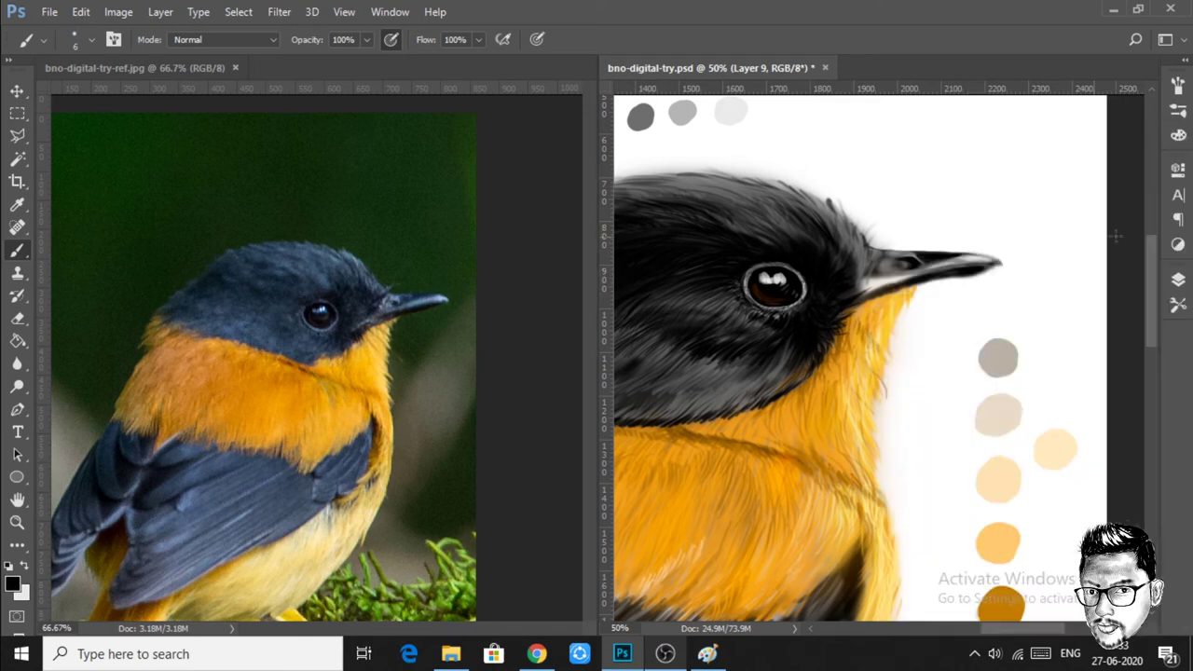
pyautogui.moveTo(842, 311); pyautogui.dragTo(871, 355)
pyautogui.moveTo(844, 317)
pyautogui.mouseDown()
pyautogui.moveTo(909, 340)
pyautogui.moveTo(895, 321)
pyautogui.mouseUp()
pyautogui.moveTo(846, 312); pyautogui.dragTo(909, 341)
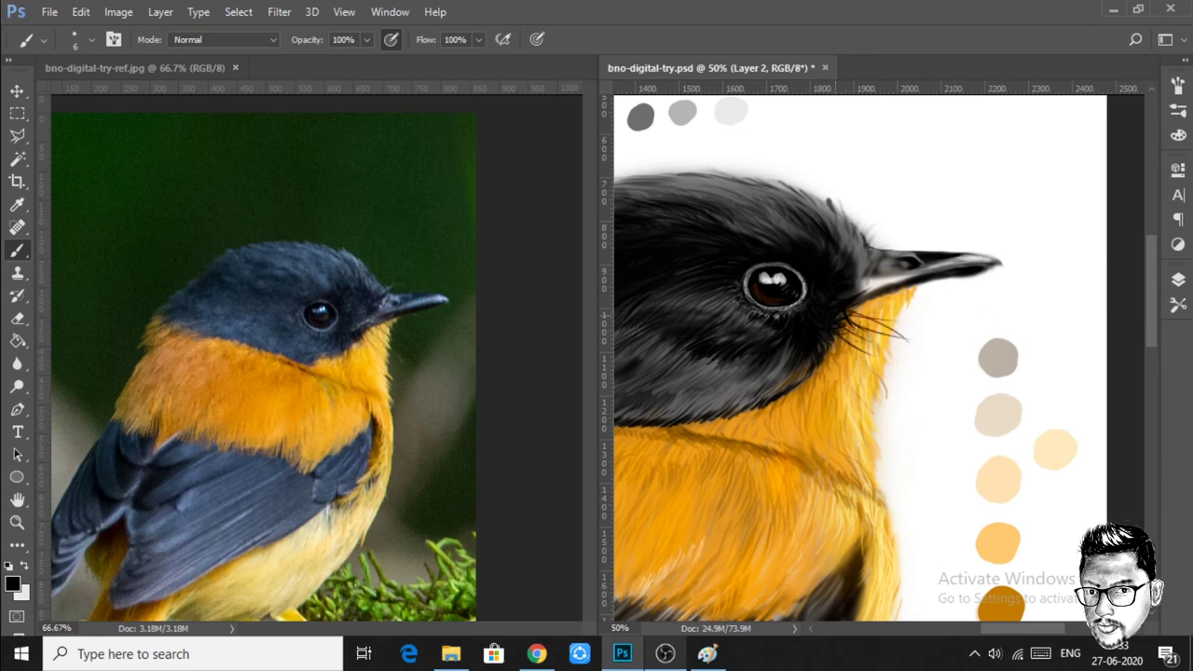
pyautogui.moveTo(850, 271)
pyautogui.mouseDown()
pyautogui.moveTo(909, 231)
pyautogui.moveTo(895, 278)
pyautogui.mouseUp()
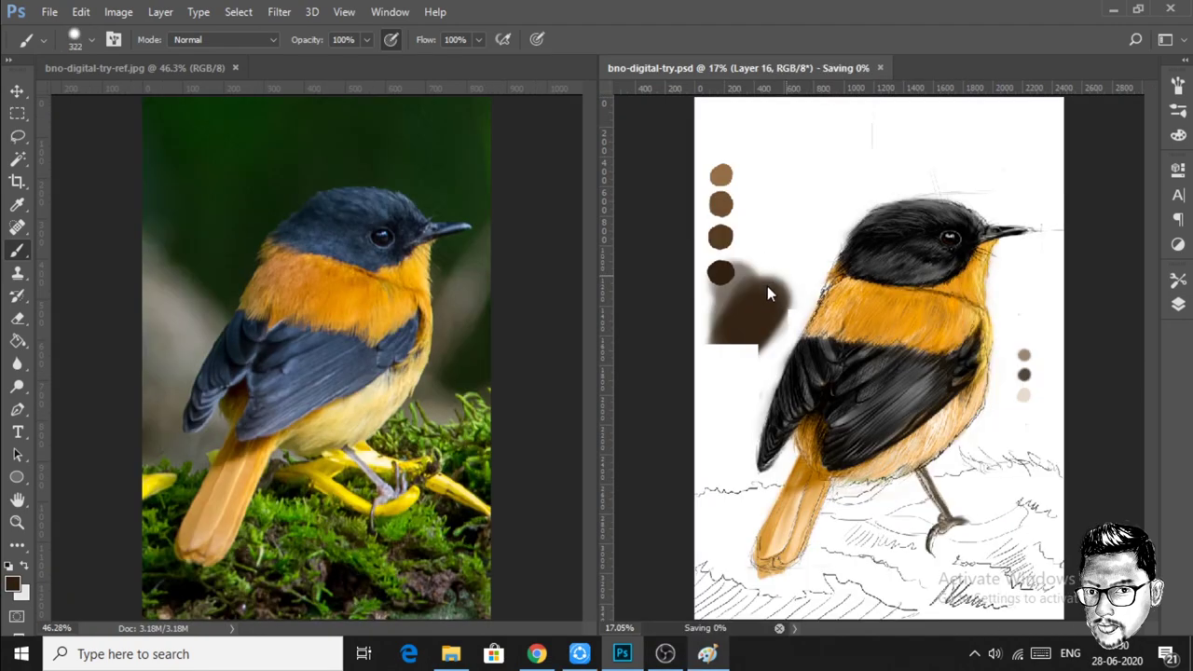
pyautogui.hotkey('ctrl', 'z')
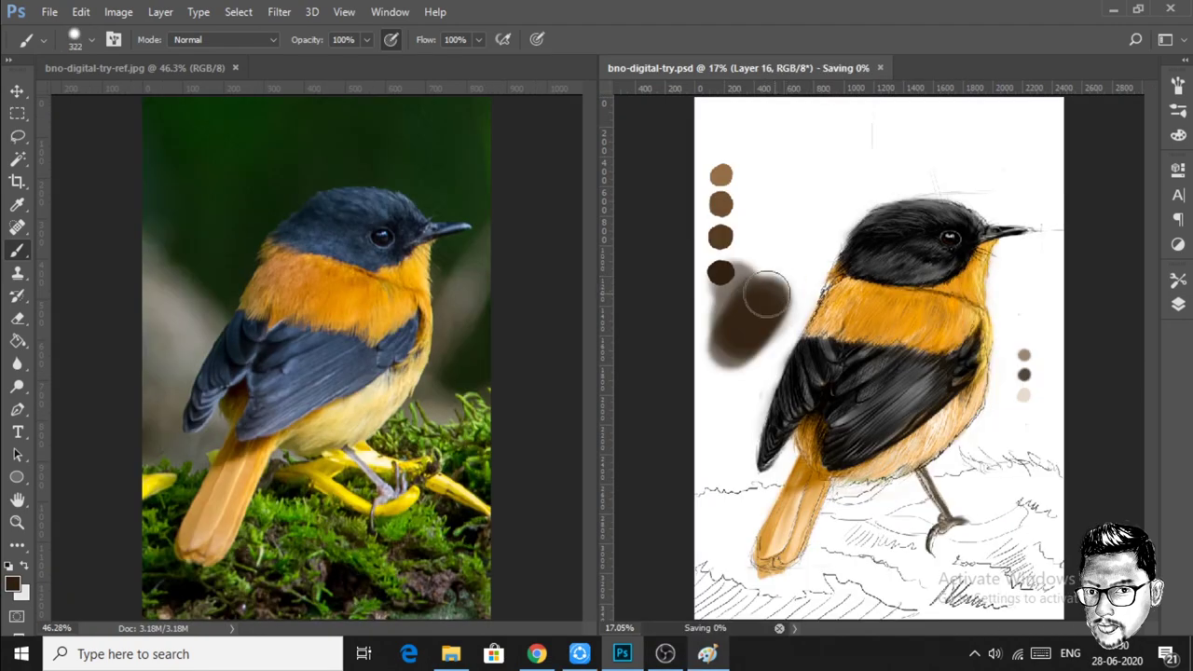
# Step: Undo the last strokes and soften the brush to 0% hardness
pyautogui.hotkey('ctrl', 'z')
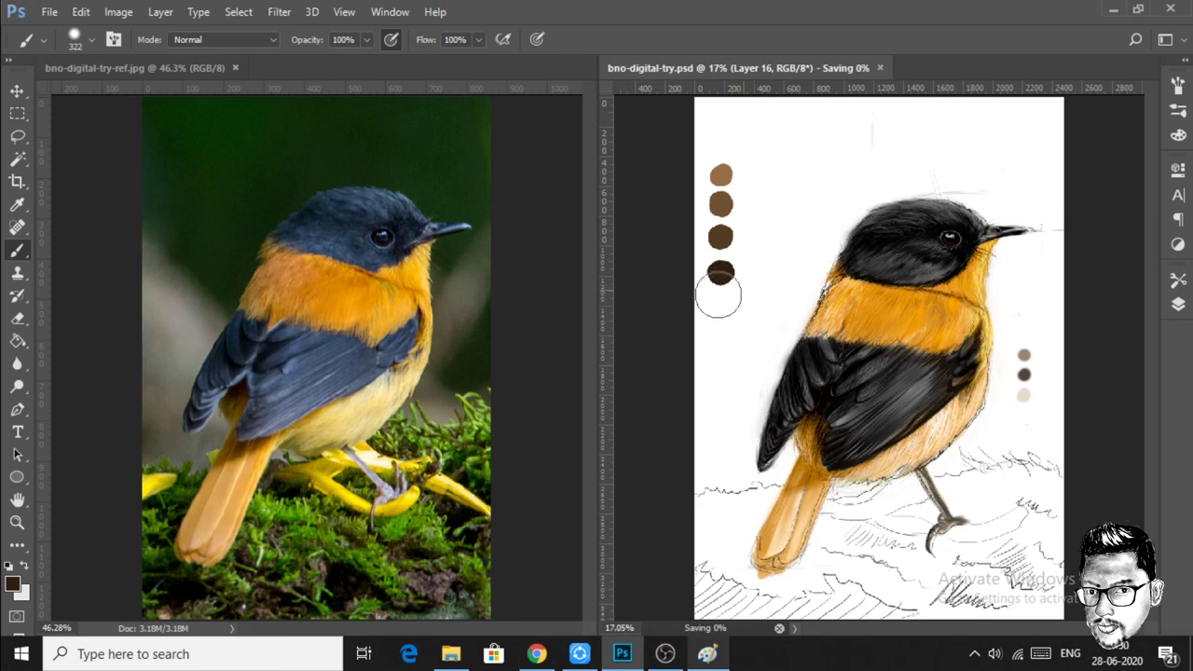
pyautogui.rightClick(882, 213)
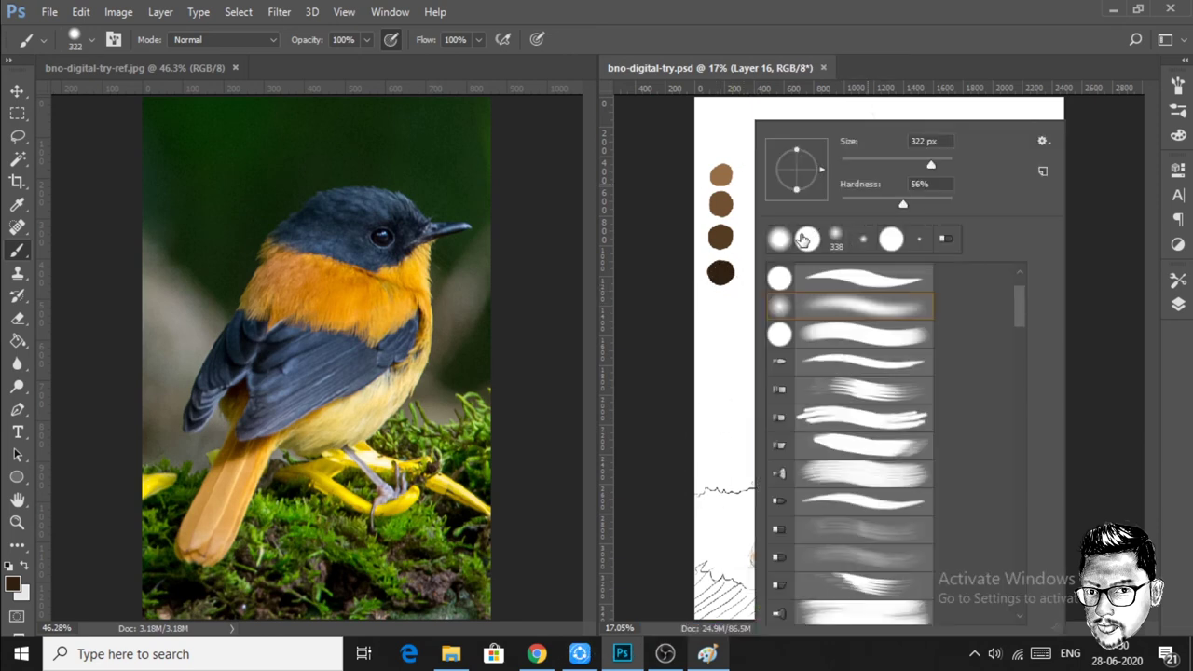
pyautogui.moveTo(903, 203); pyautogui.dragTo(839, 203)
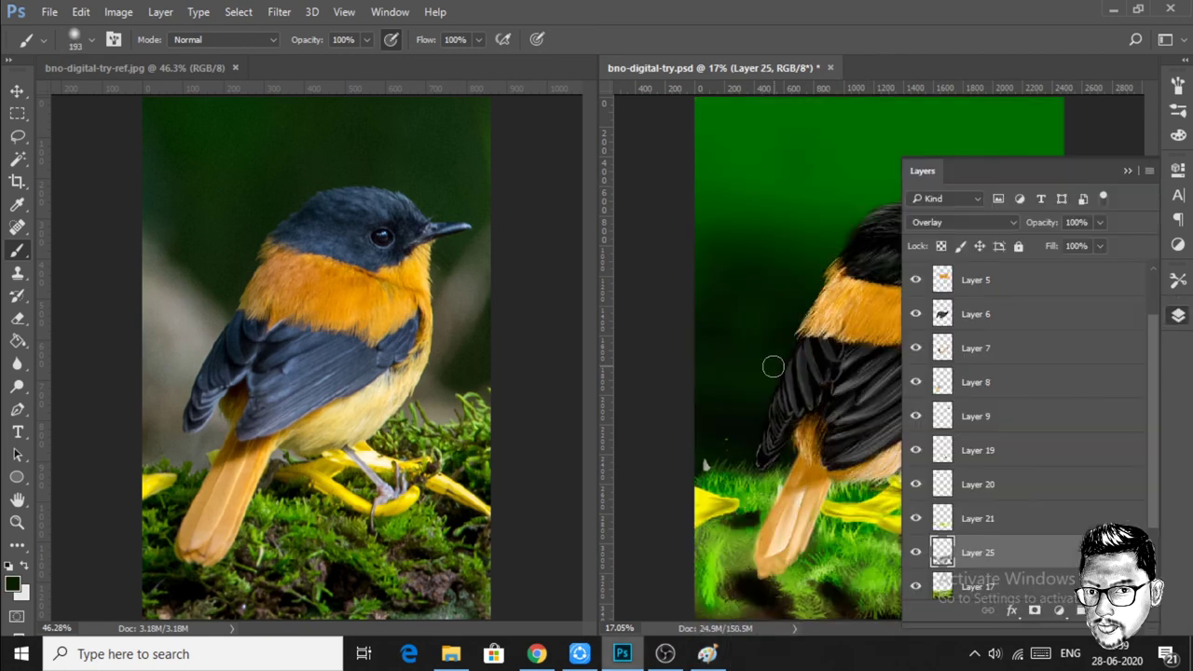
# Step: Review Layers 5, 6 and 20 and make Layer 21 the active layer
pyautogui.press('F7')
pyautogui.click(984, 284)
pyautogui.click(1020, 317)
pyautogui.press('F7')
pyautogui.press('F7')
pyautogui.click(1000, 486)
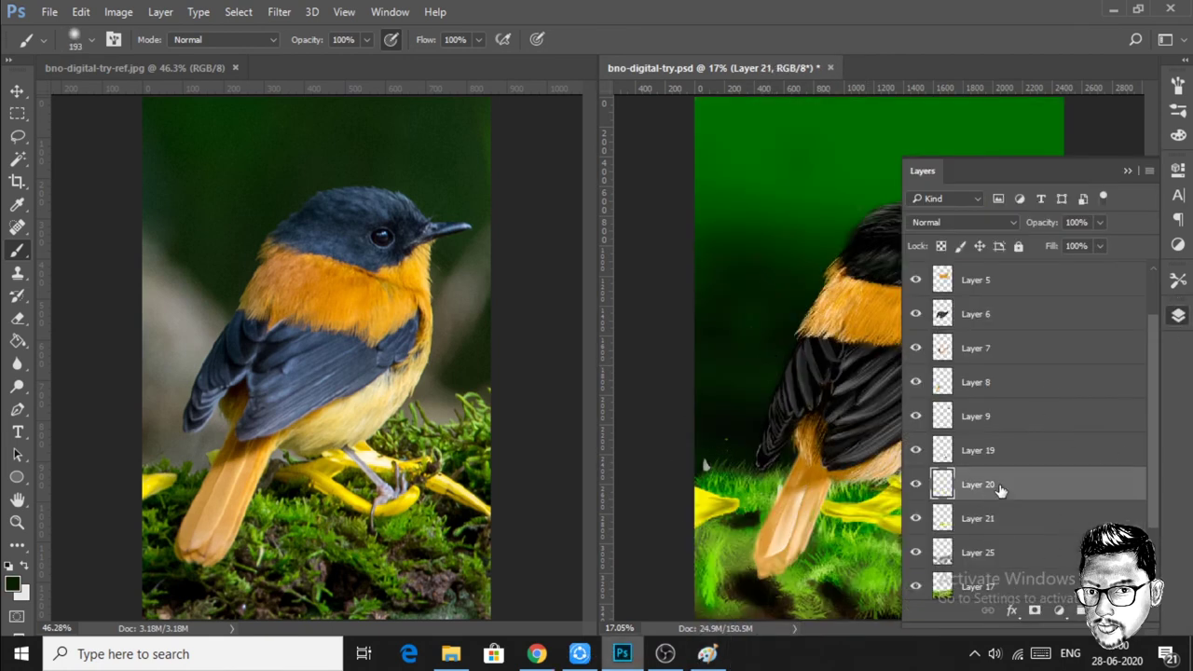
pyautogui.press('F7')
pyautogui.press('F7')
pyautogui.click(1002, 516)
pyautogui.press('F7')
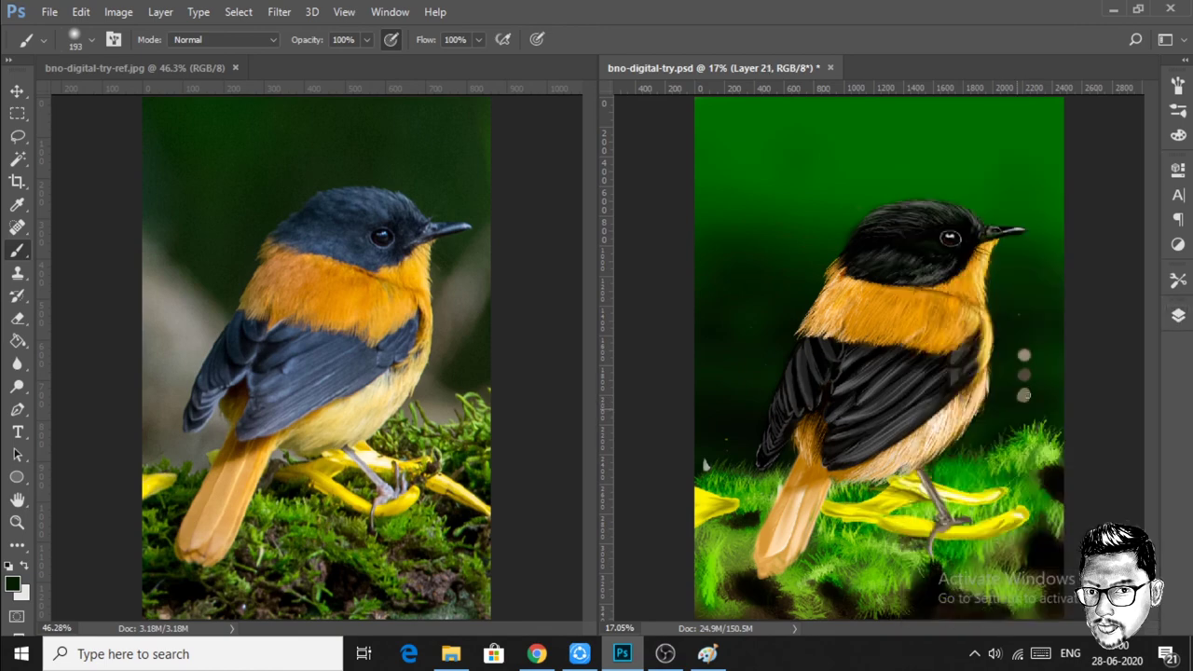
pyautogui.press('F7')
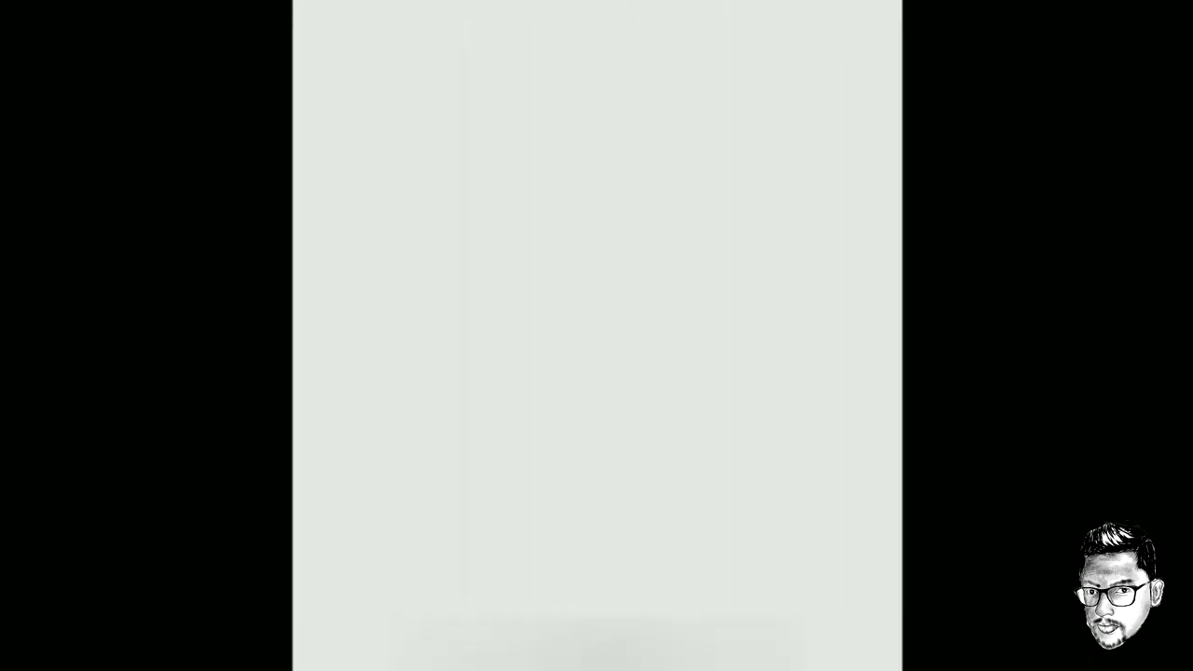